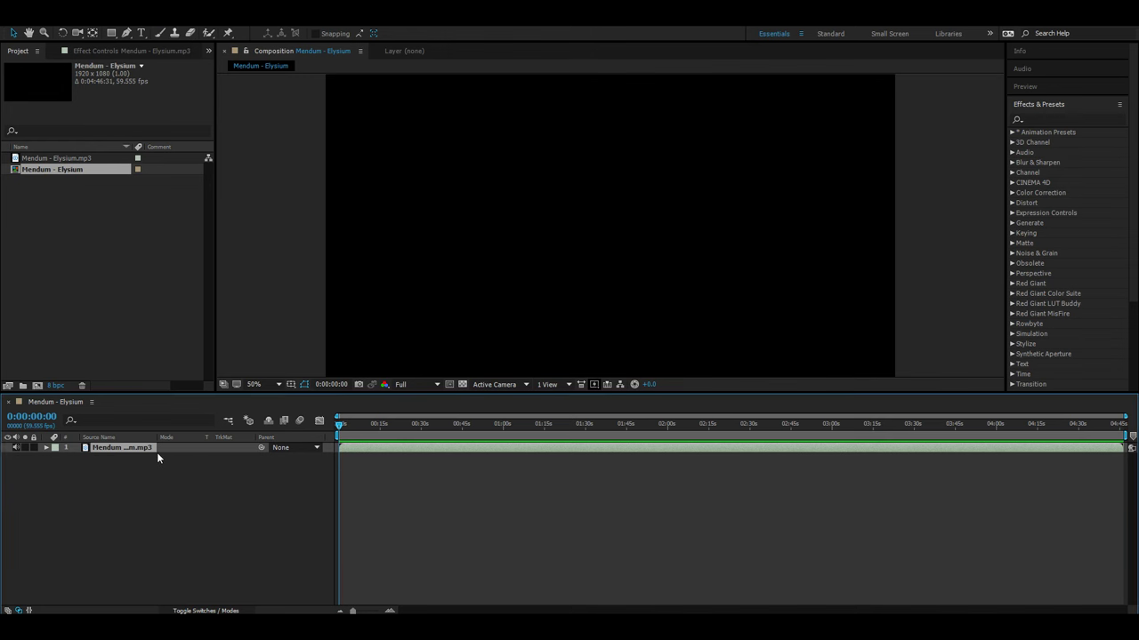
Step: Scale the south-pole image layer down to 64% so it fits the composition frame
click(126, 448)
key(s)
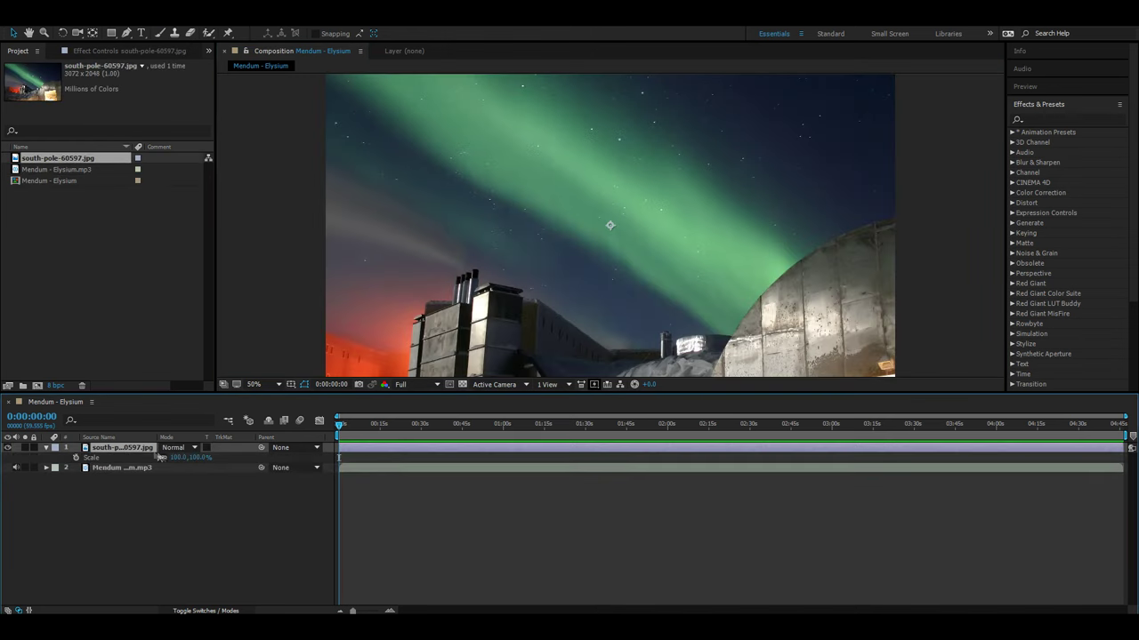
click(178, 457)
scroll(417, 251, down, 2)
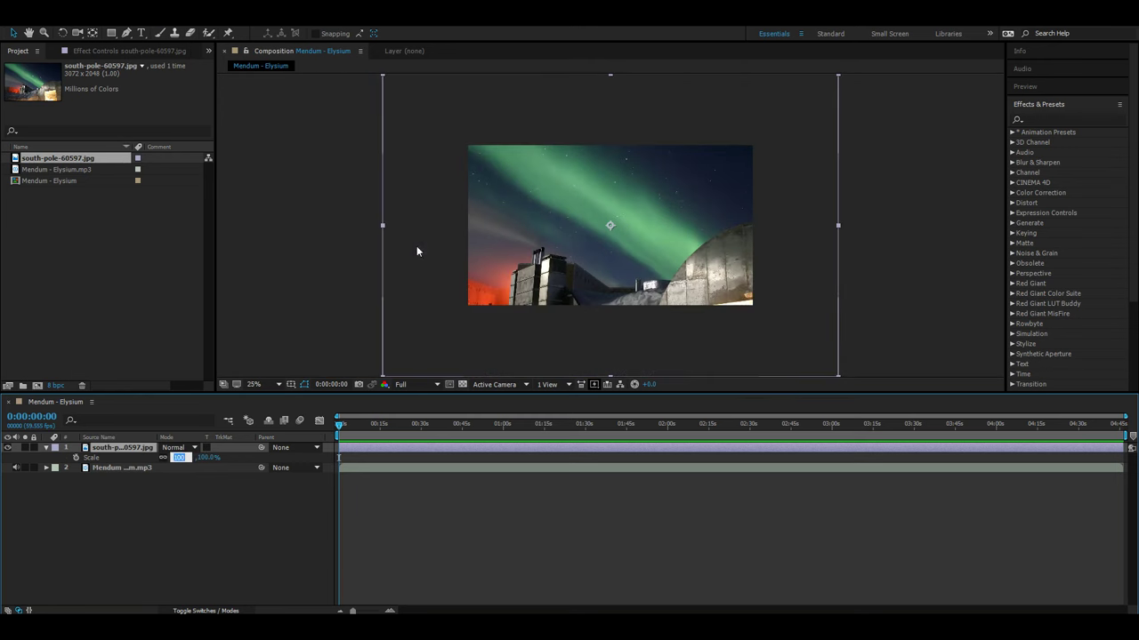
click(194, 459)
click(182, 483)
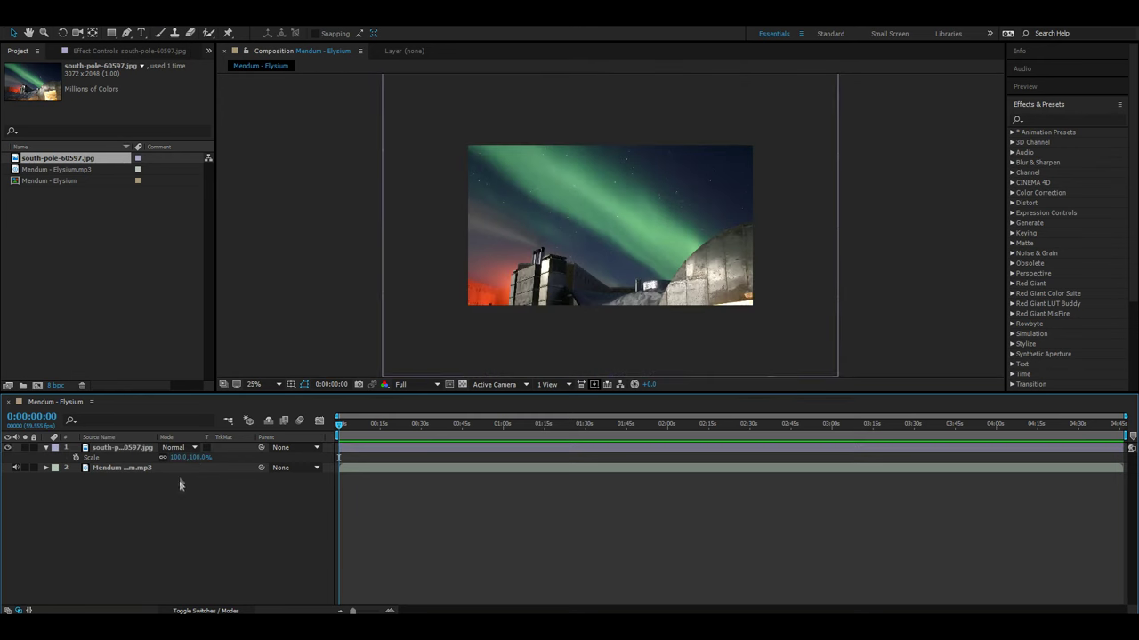
drag(177, 457, 153, 458)
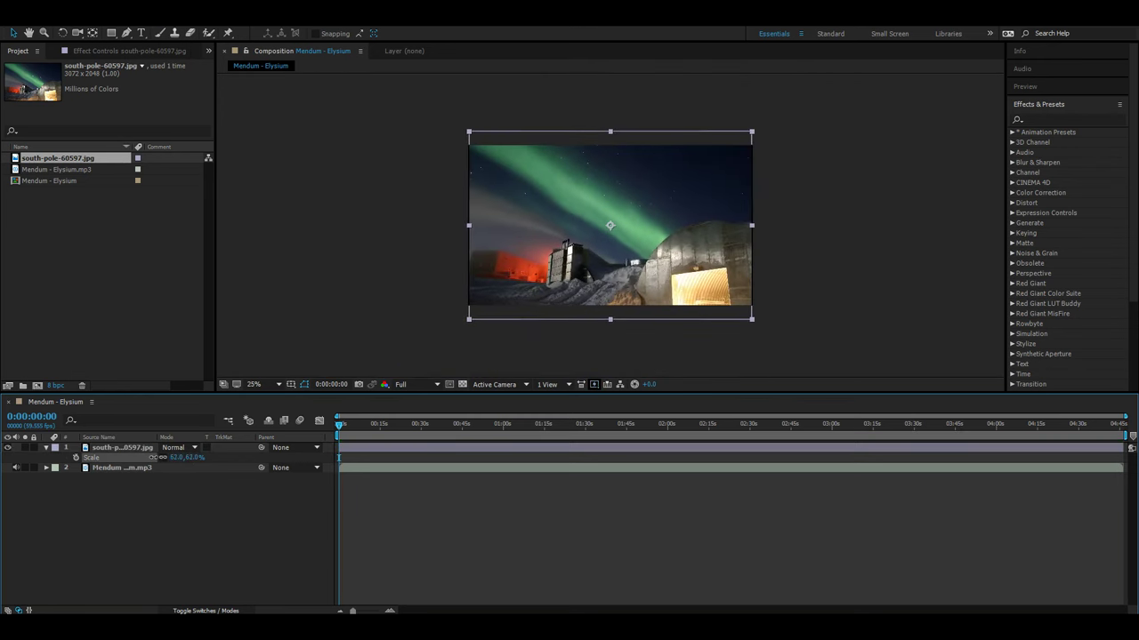
Step: Find the High-Low Pass audio effect and apply it to the mp3 layer
right_click(116, 468)
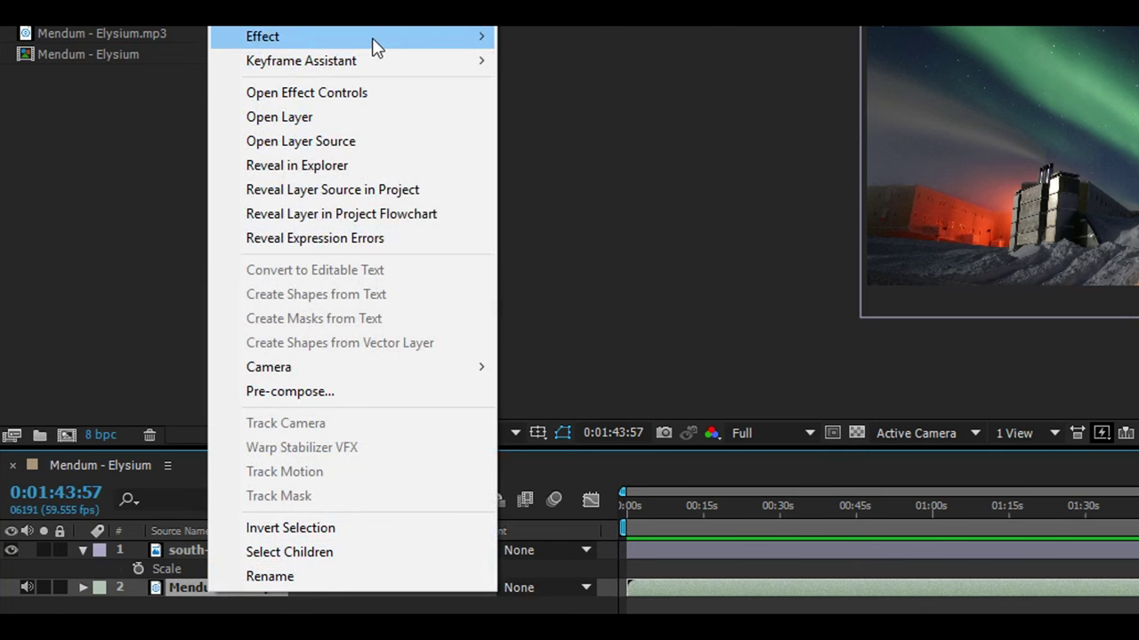
mouse_move(373, 65)
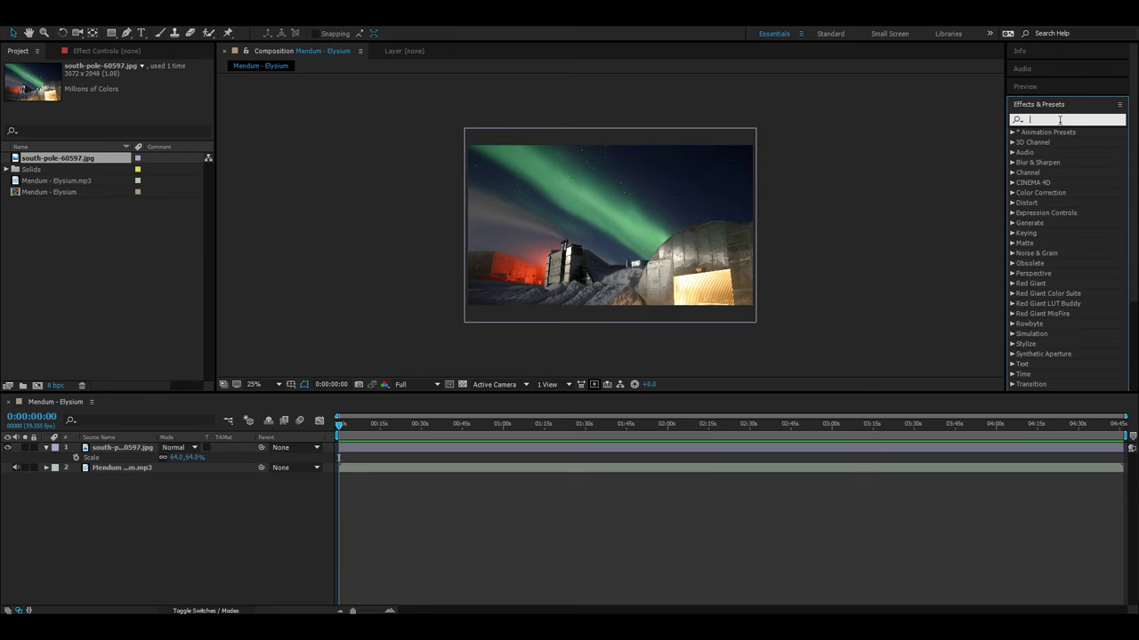
text(high)
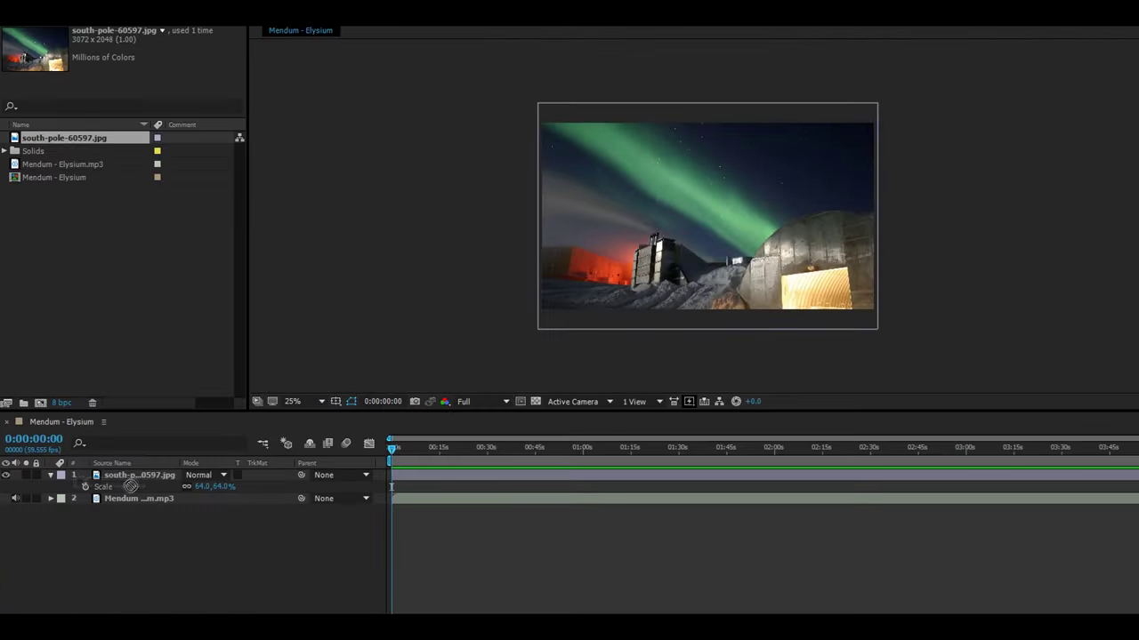
click(116, 498)
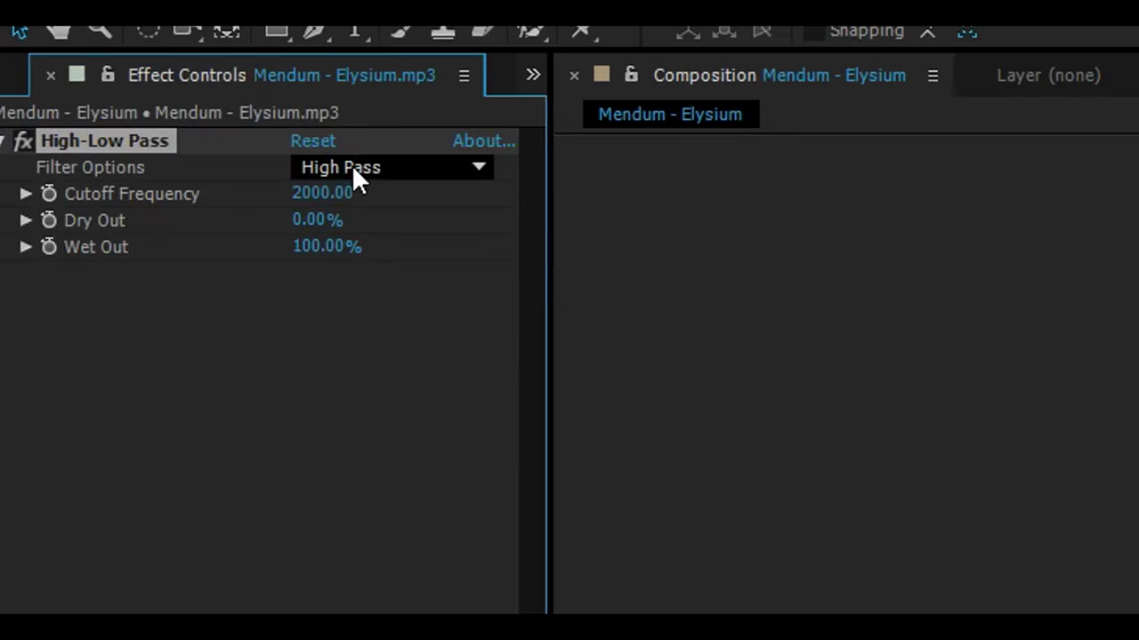
Step: Set the High-Low Pass filter option to Low Pass and the cutoff frequency to 101
click(162, 53)
click(348, 239)
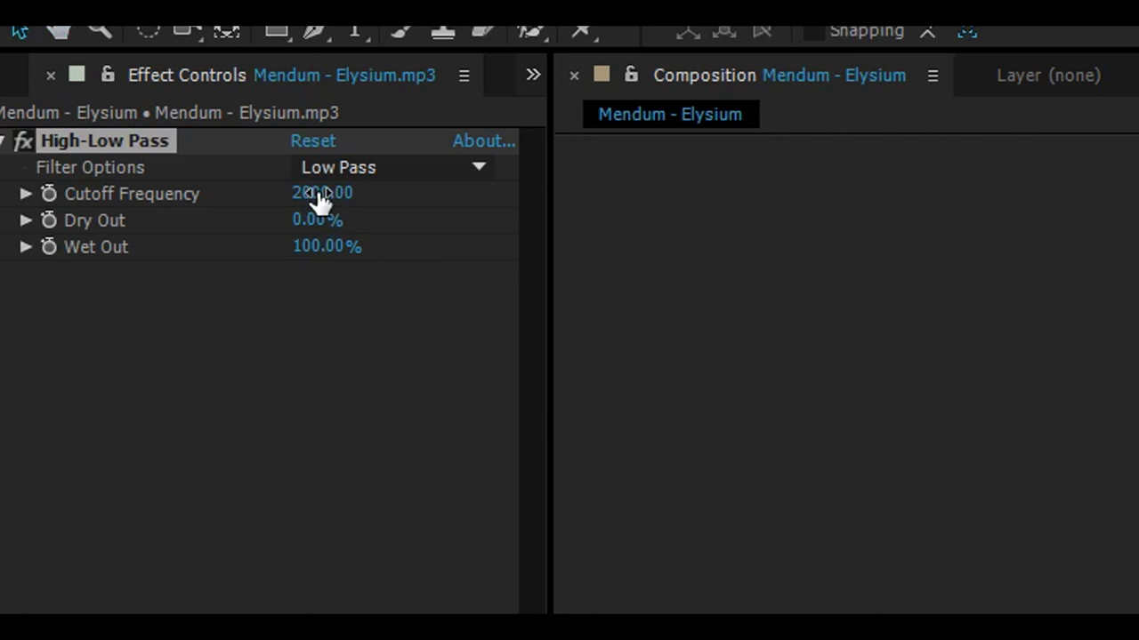
drag(318, 197, 318, 219)
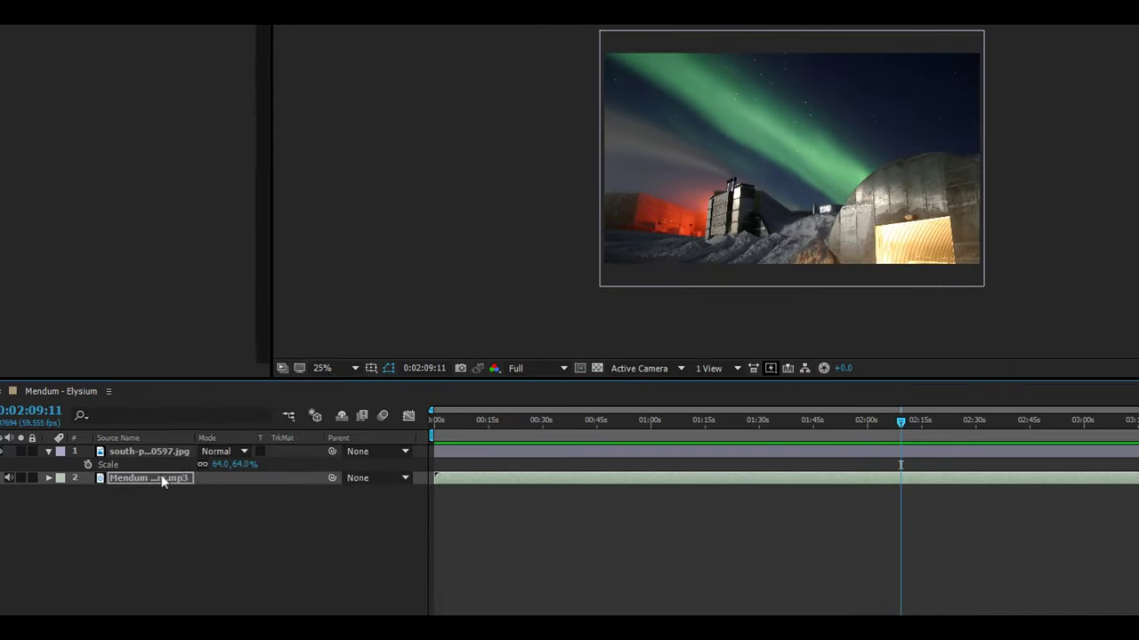
Step: Convert the mp3 layer's audio to keyframes with the keyframe assistant
right_click(161, 478)
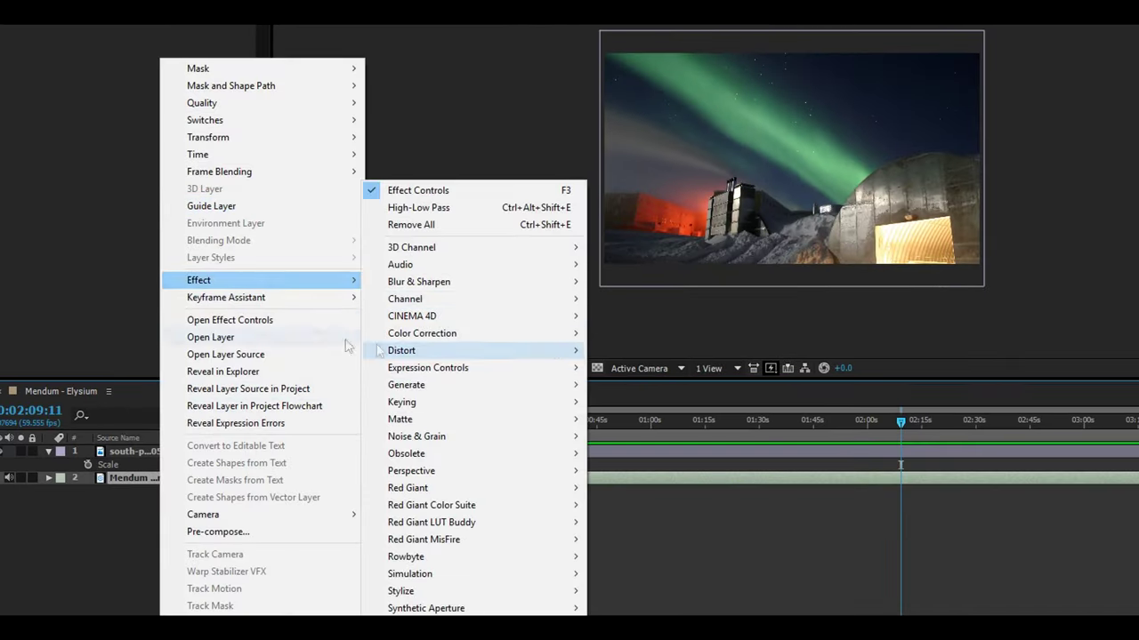
click(149, 498)
right_click(154, 477)
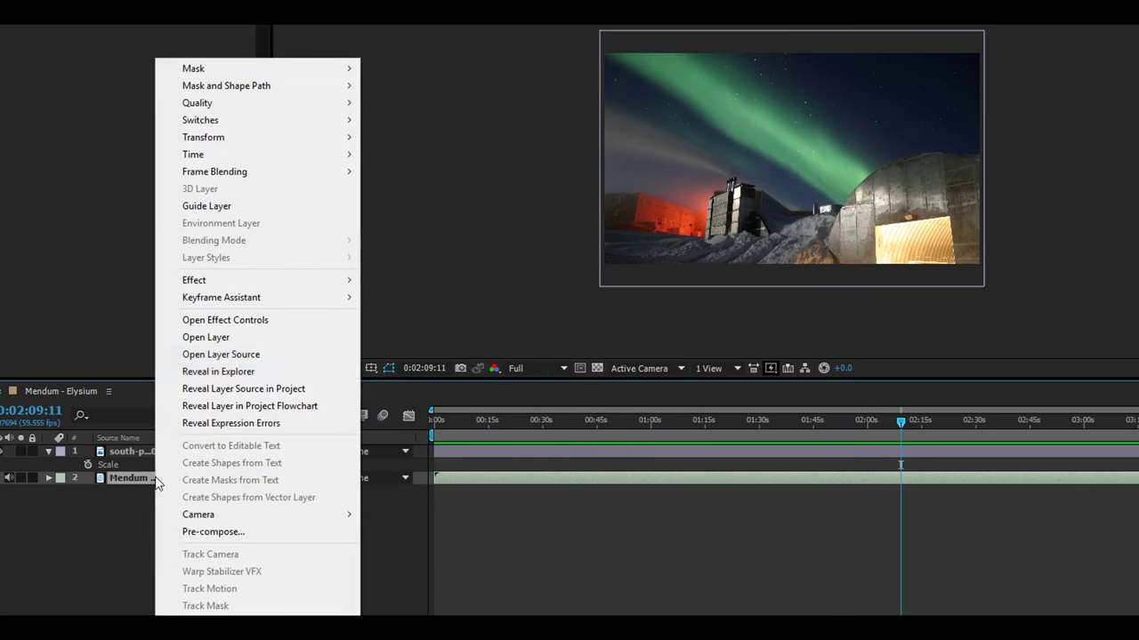
mouse_move(266, 297)
click(451, 302)
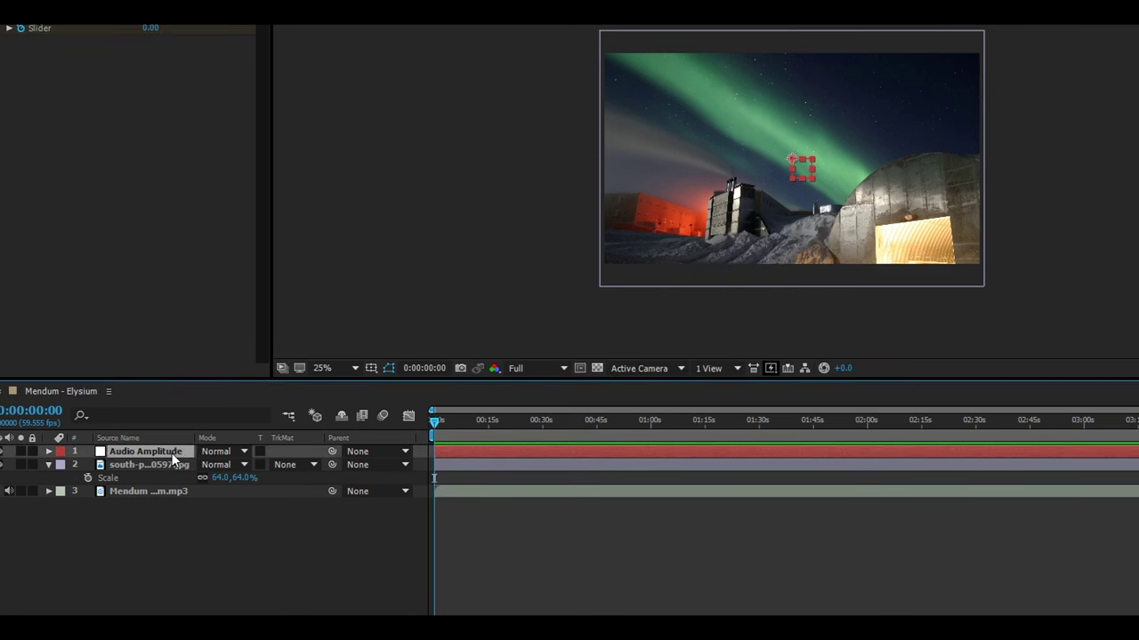
Step: Reveal the Audio Amplitude layer's keyframed properties and delete its Left Channel and Right Channel effects
key(u)
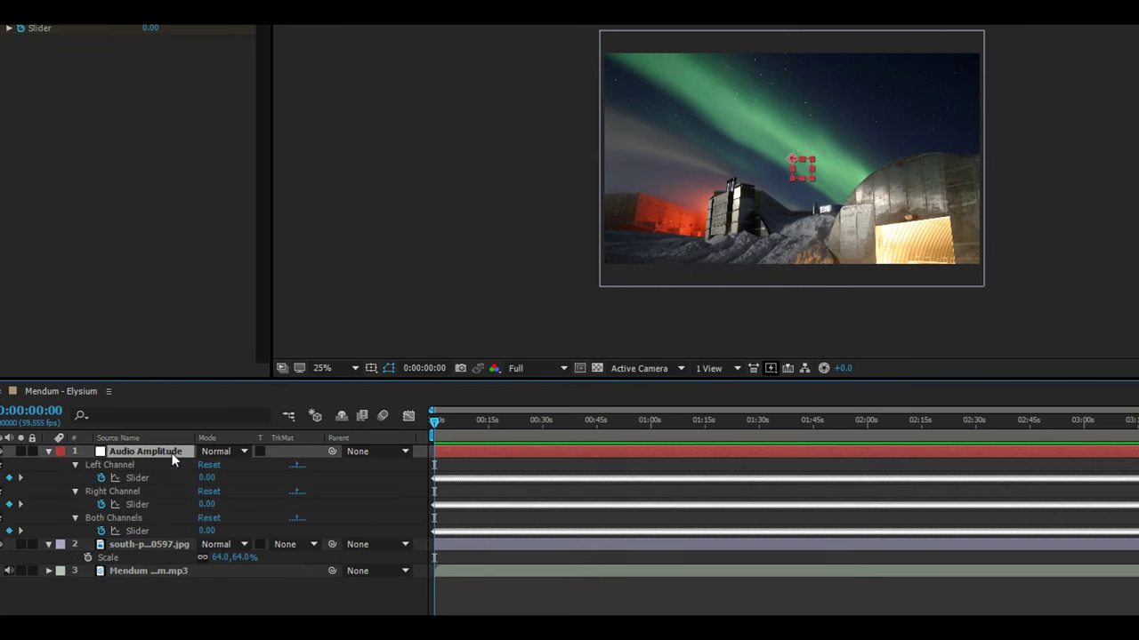
click(120, 466)
key(Delete)
click(115, 465)
key(Delete)
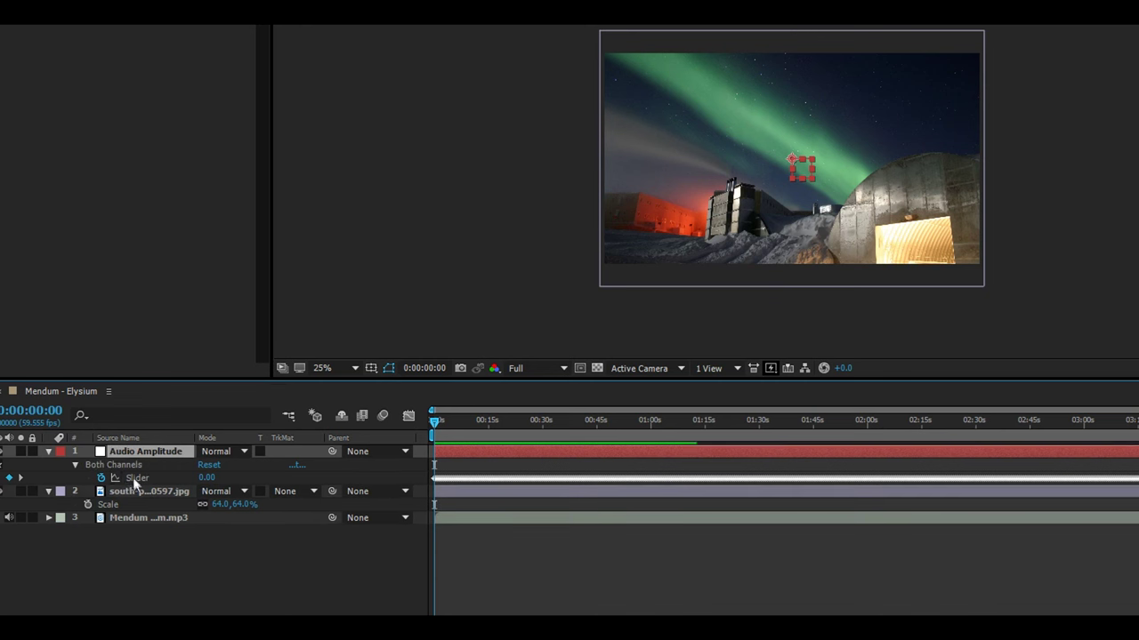
Step: Display the Both Channels slider's keyframe curve in the Graph Editor
click(126, 466)
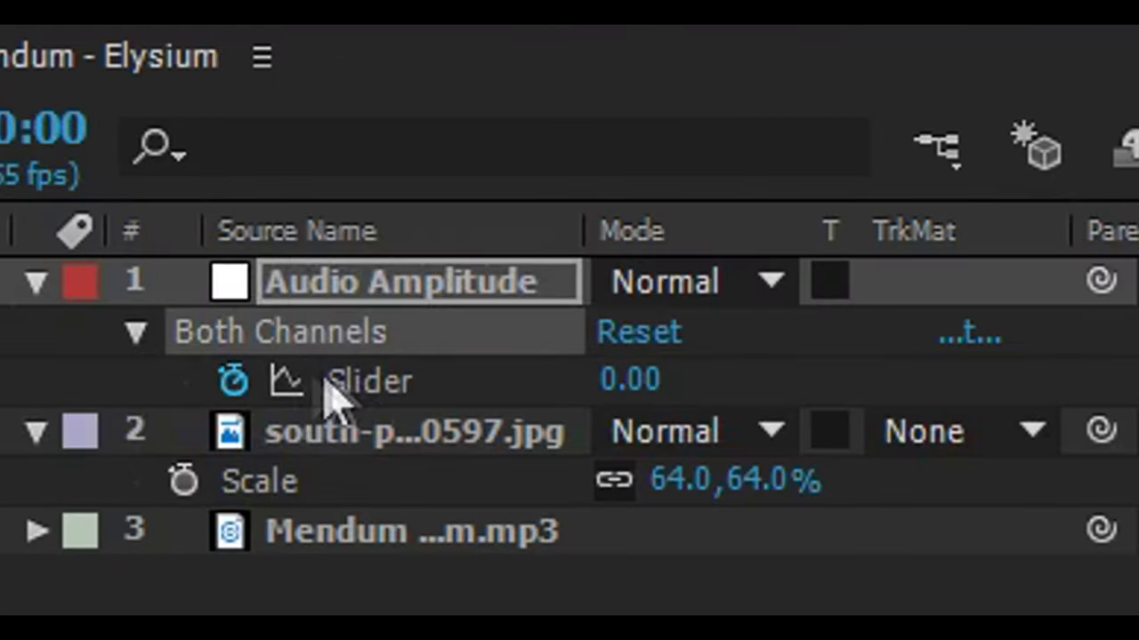
click(292, 382)
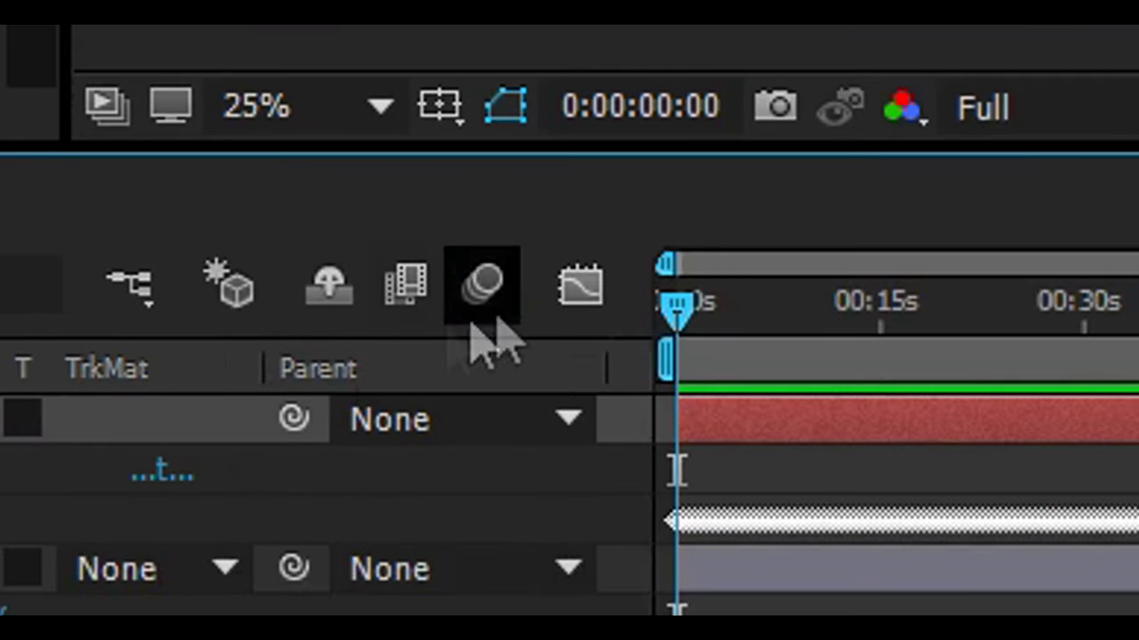
click(576, 297)
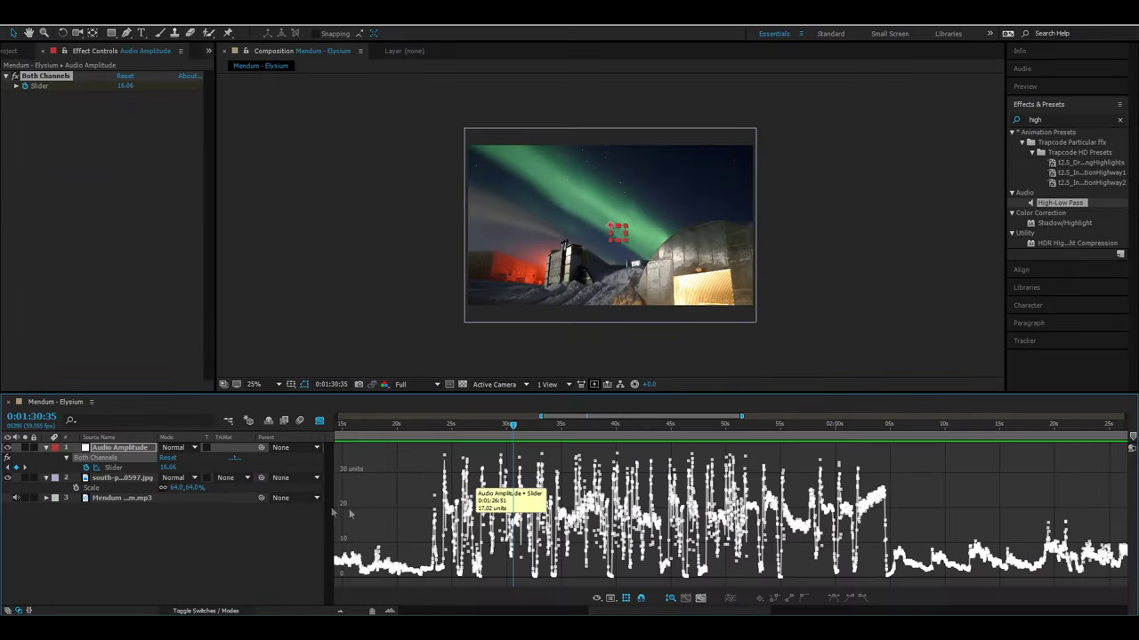
Step: Remove the High-Low Pass effect from the mp3 layer and preview the unfiltered music
click(121, 498)
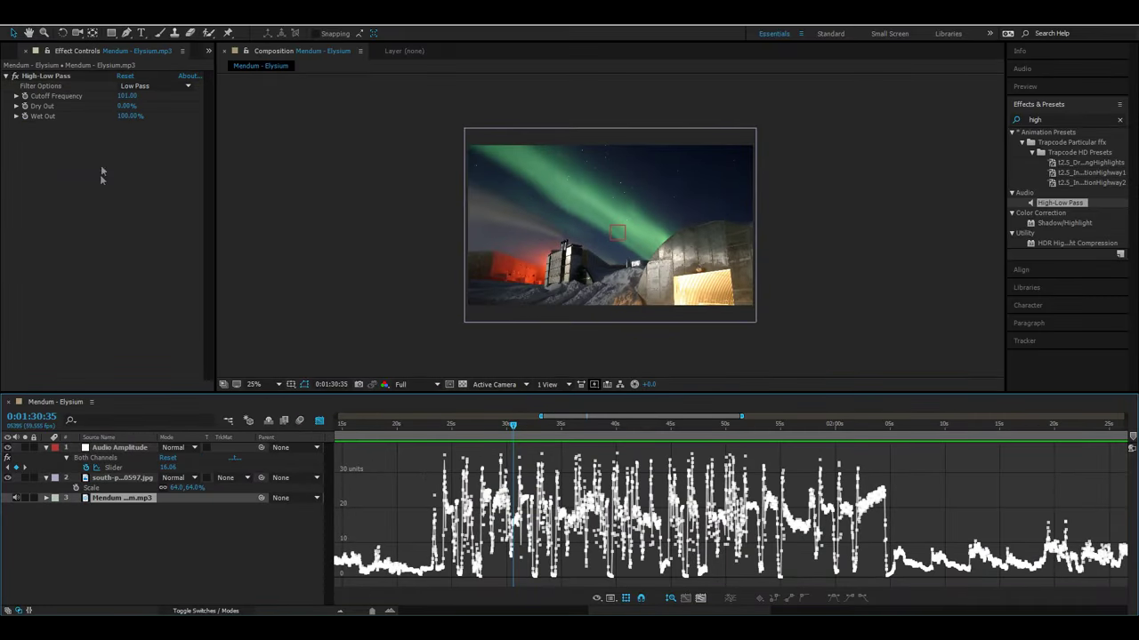
click(53, 77)
key(Delete)
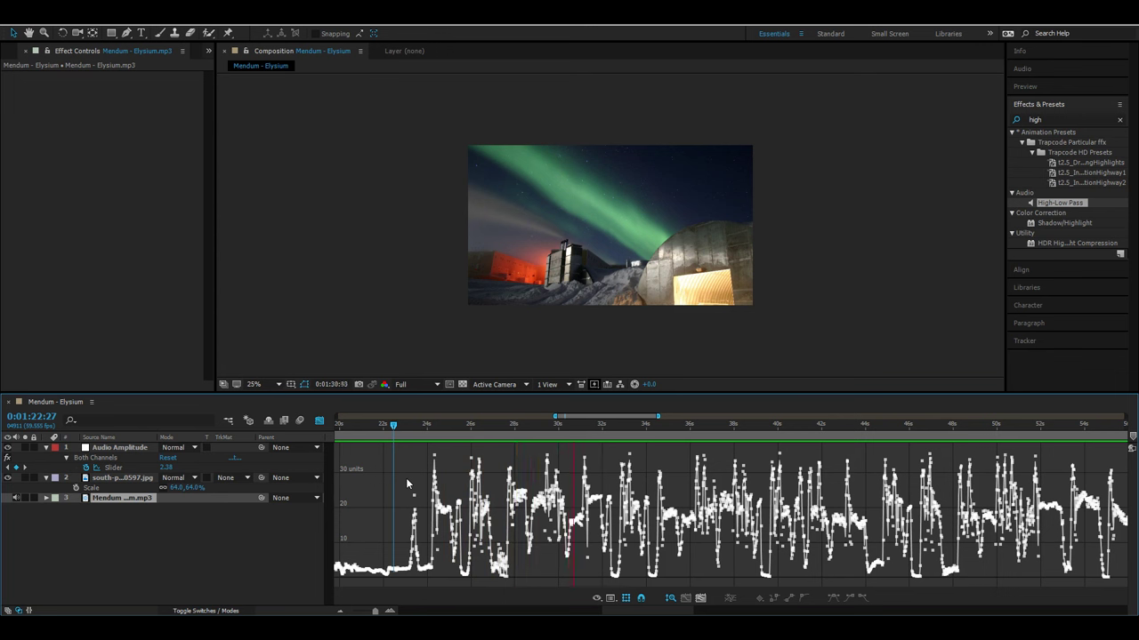
key(space)
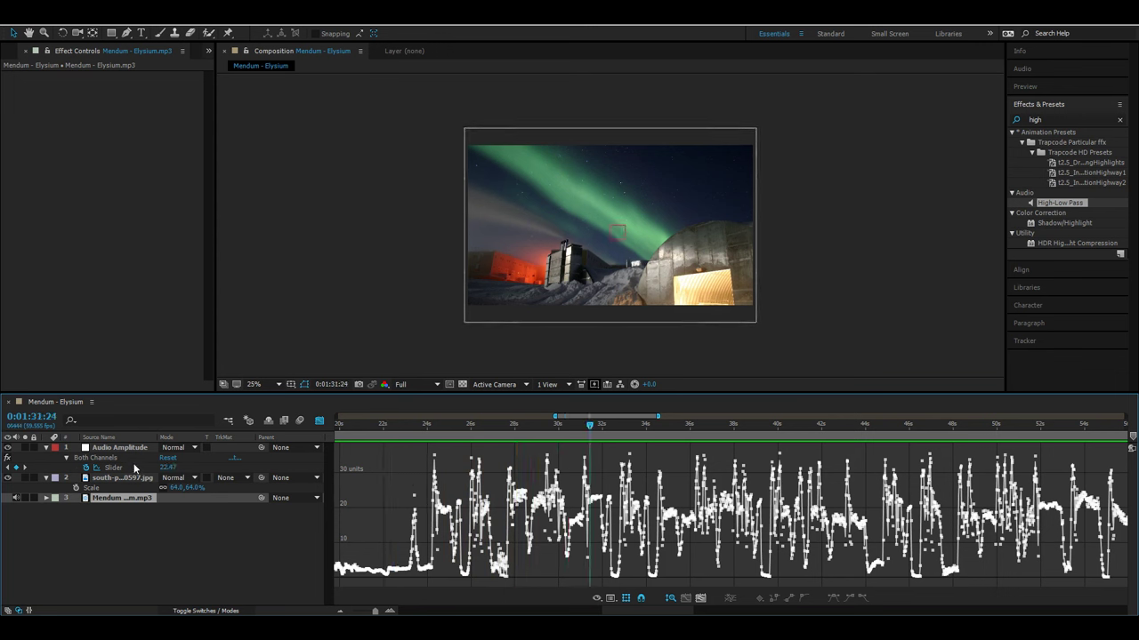
Step: Enable an expression on the south-pole image's Scale and pick-whip it to the Both Channels Slider of Audio Amplitude
click(125, 479)
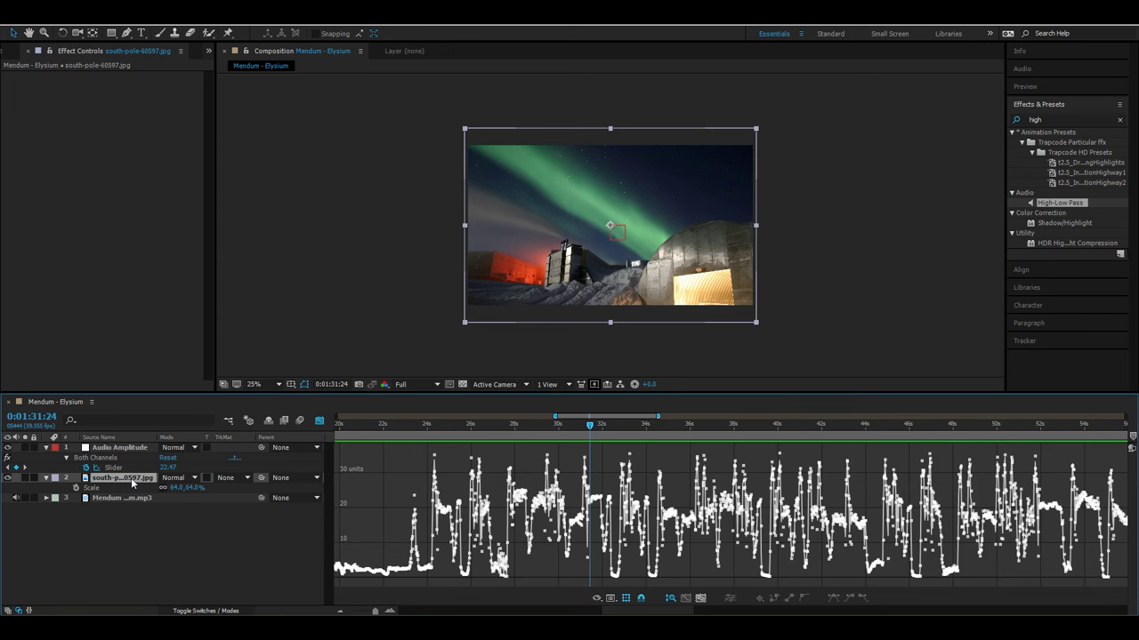
key(s)
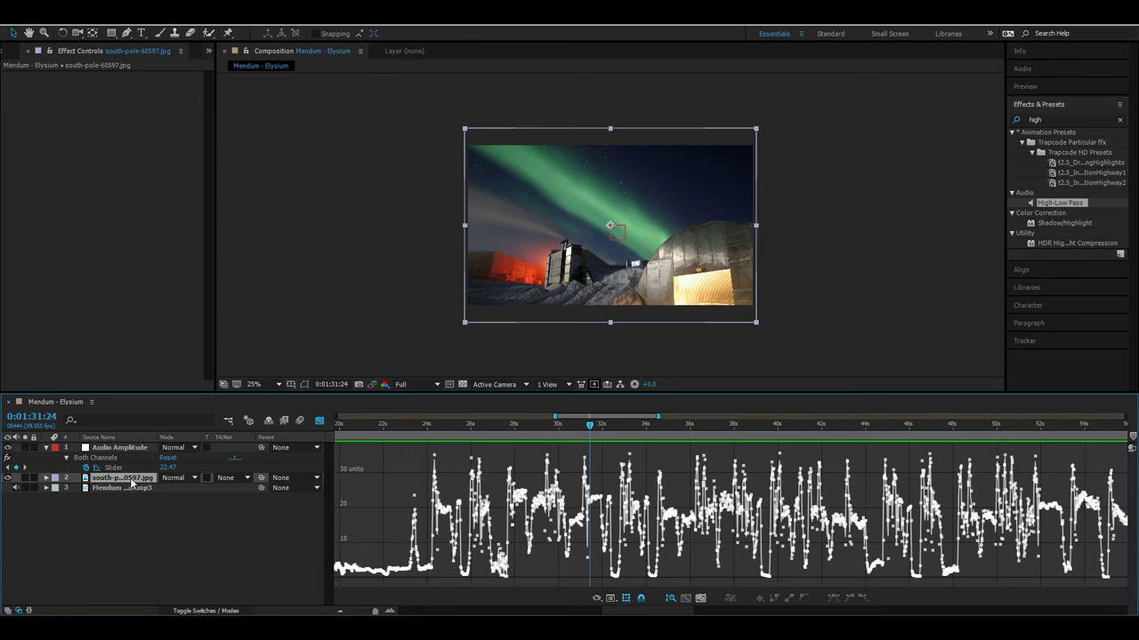
key(s)
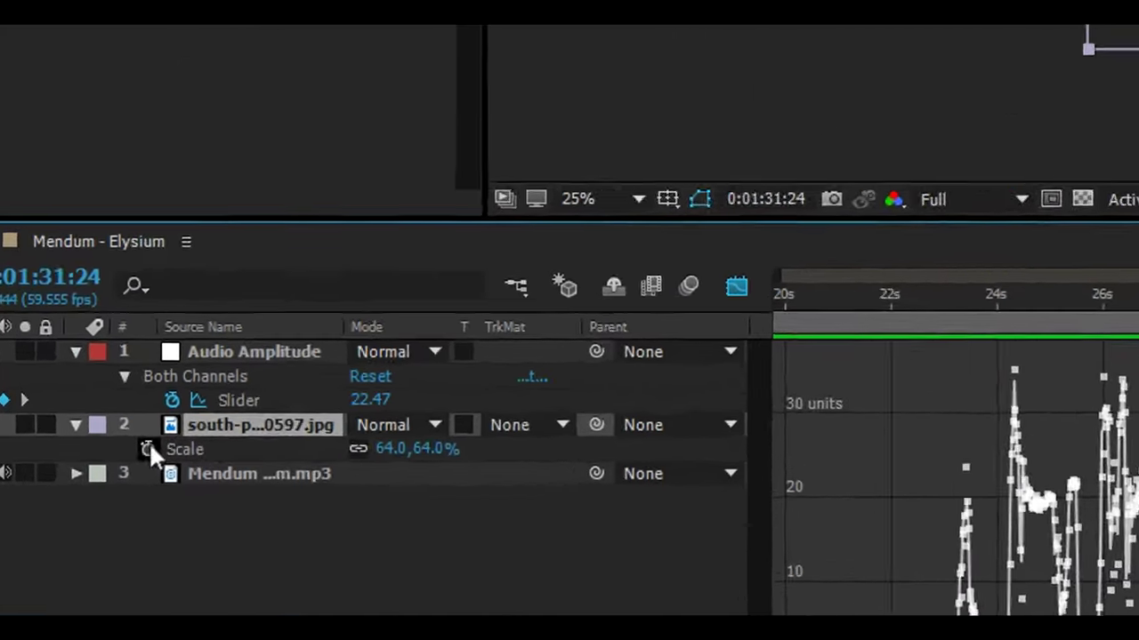
alt+click(147, 448)
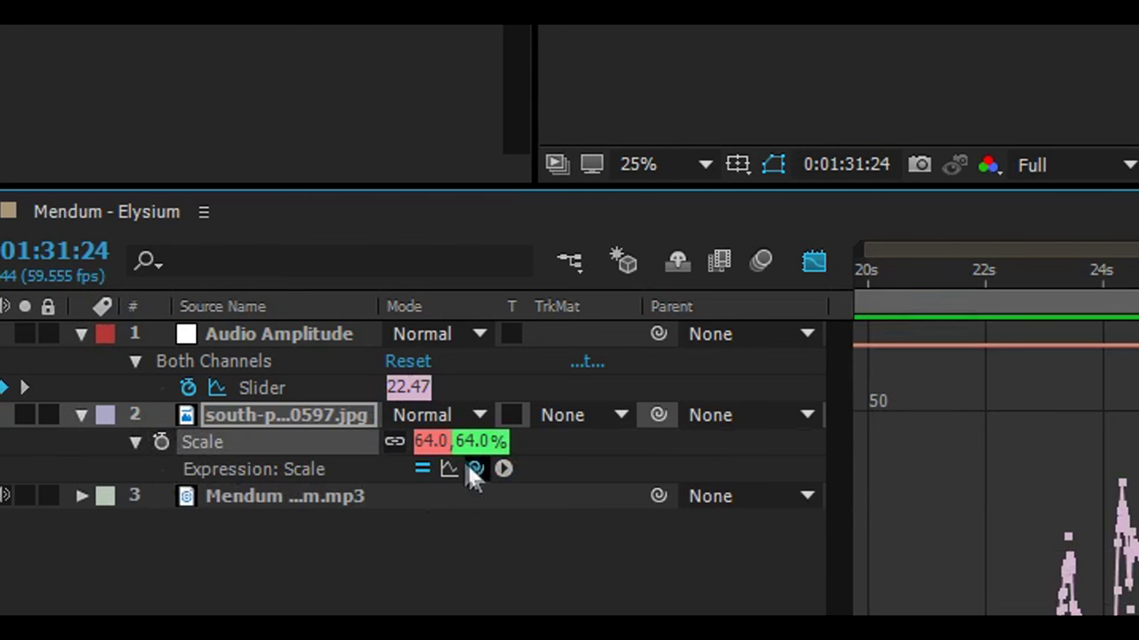
drag(468, 463, 264, 379)
drag(475, 467, 264, 379)
drag(476, 468, 264, 381)
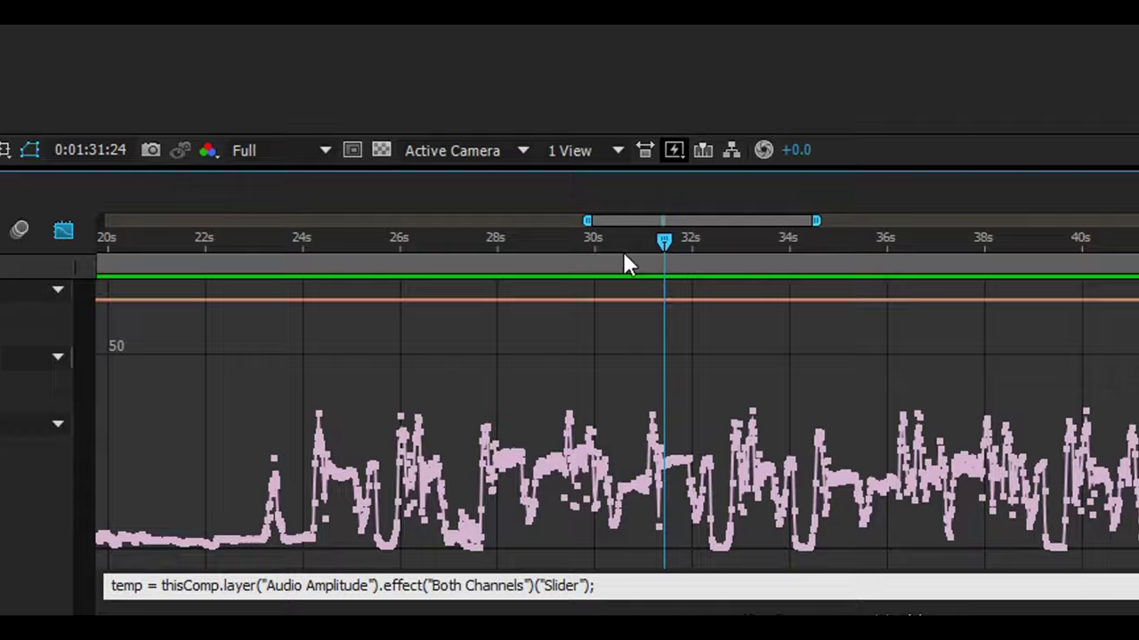
Step: Preview the audio-driven image scale from about 0:01:22, just before the beat starts
click(624, 257)
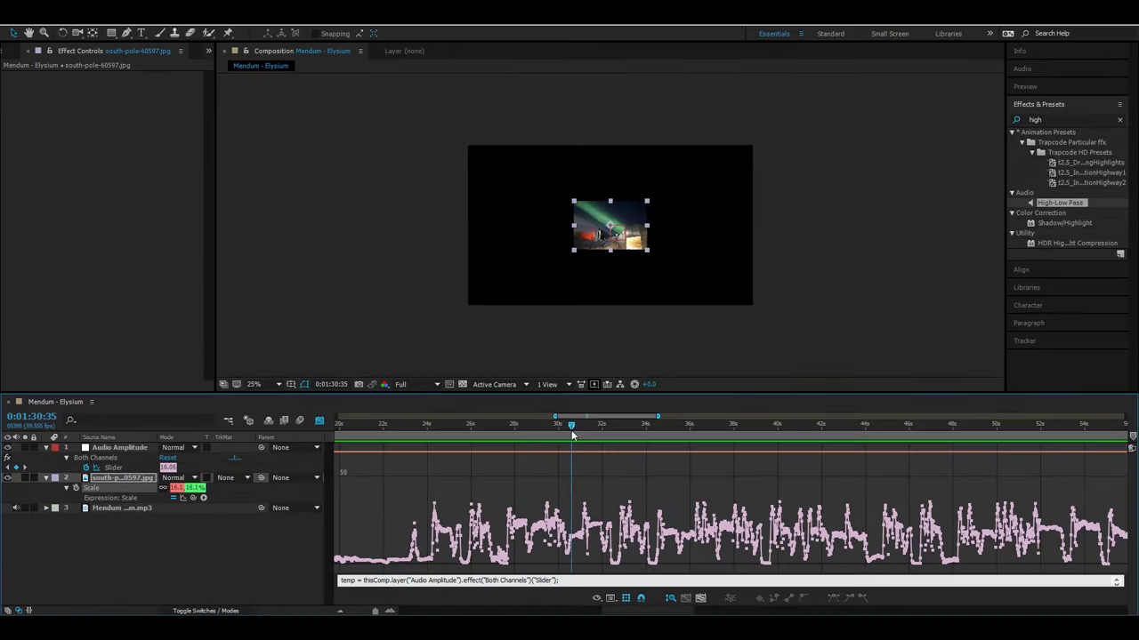
click(380, 436)
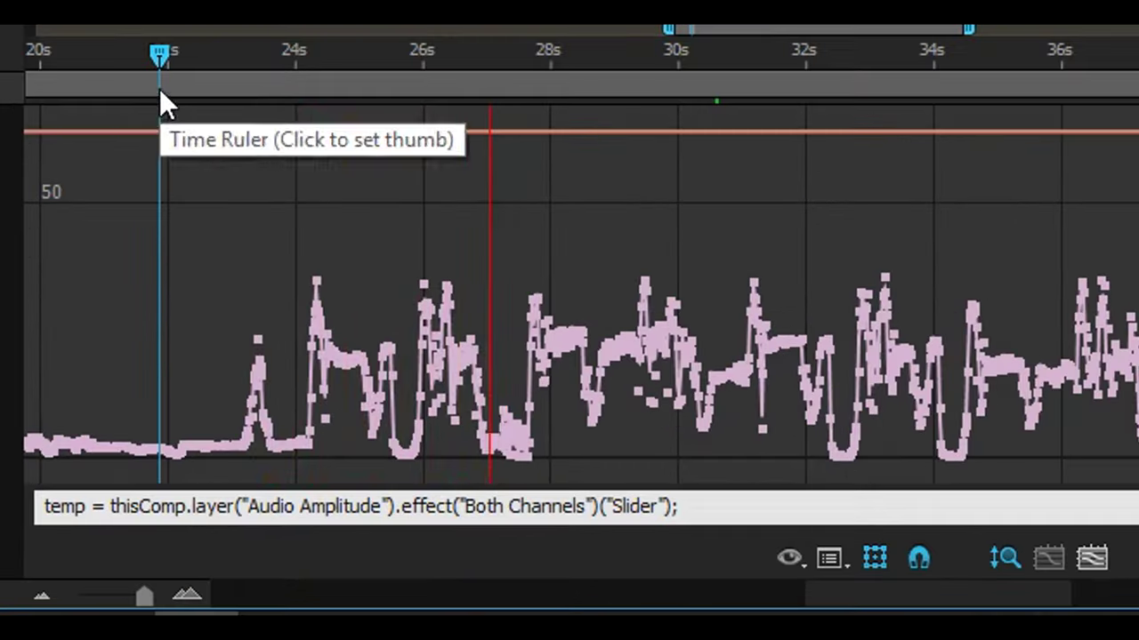
key(space)
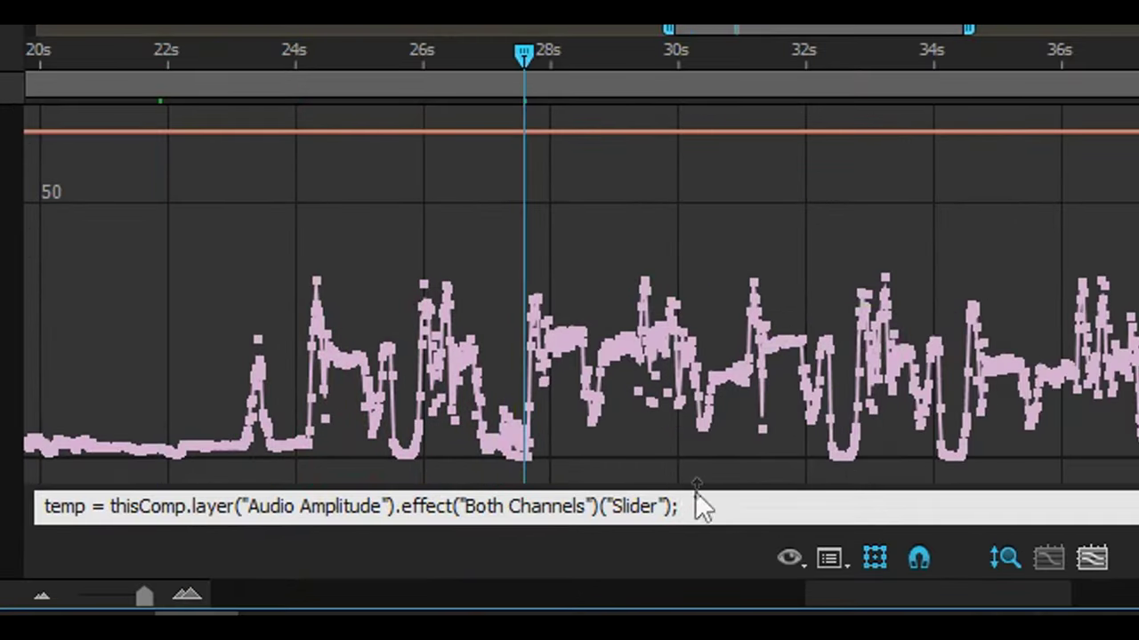
Step: Enlarge the Scale expression editor and divide the slider reference by 5, adding /5 before the first line's semicolon
drag(696, 488, 687, 417)
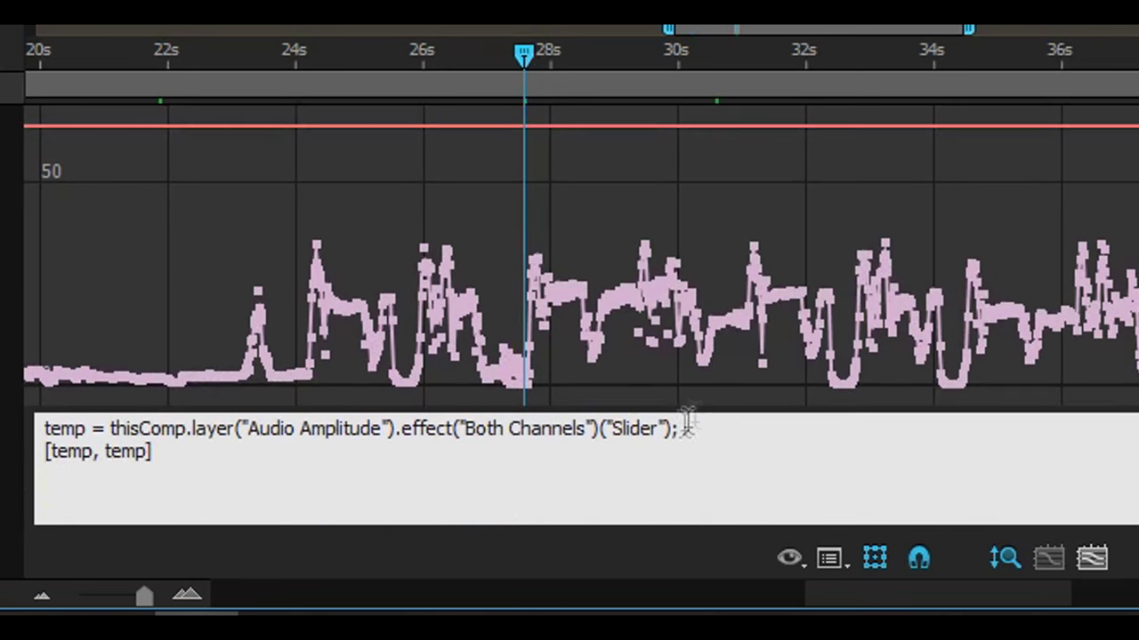
click(673, 429)
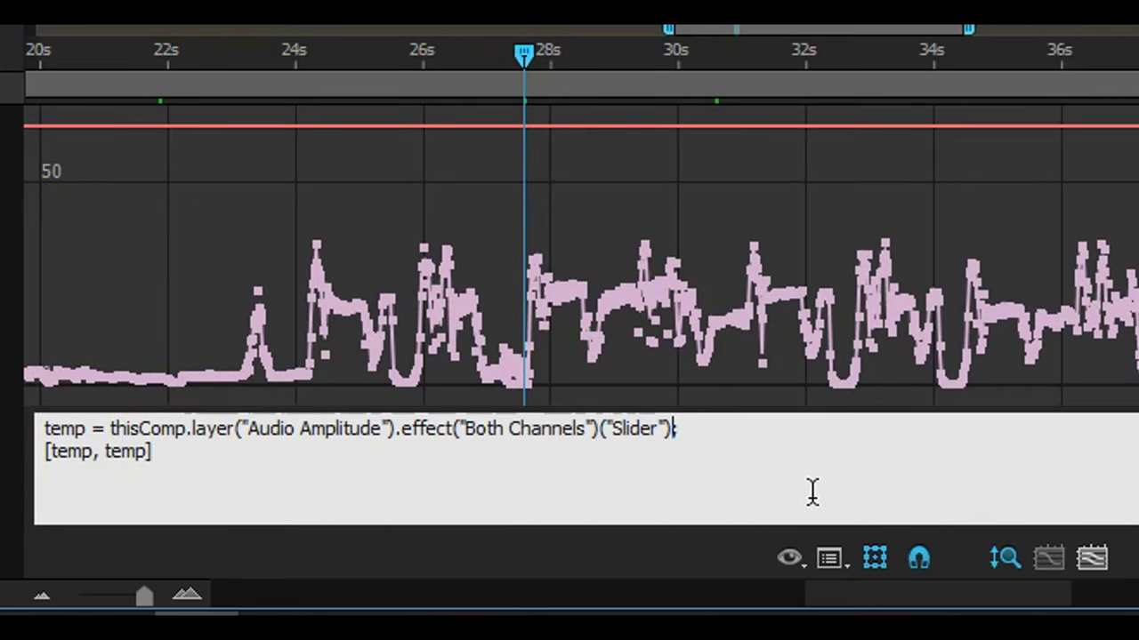
text(/)
text(/5)
Step: Insert value+ before [temp, temp] in the Scale expression so the slider adds to the image's base scale
click(42, 453)
text(value+)
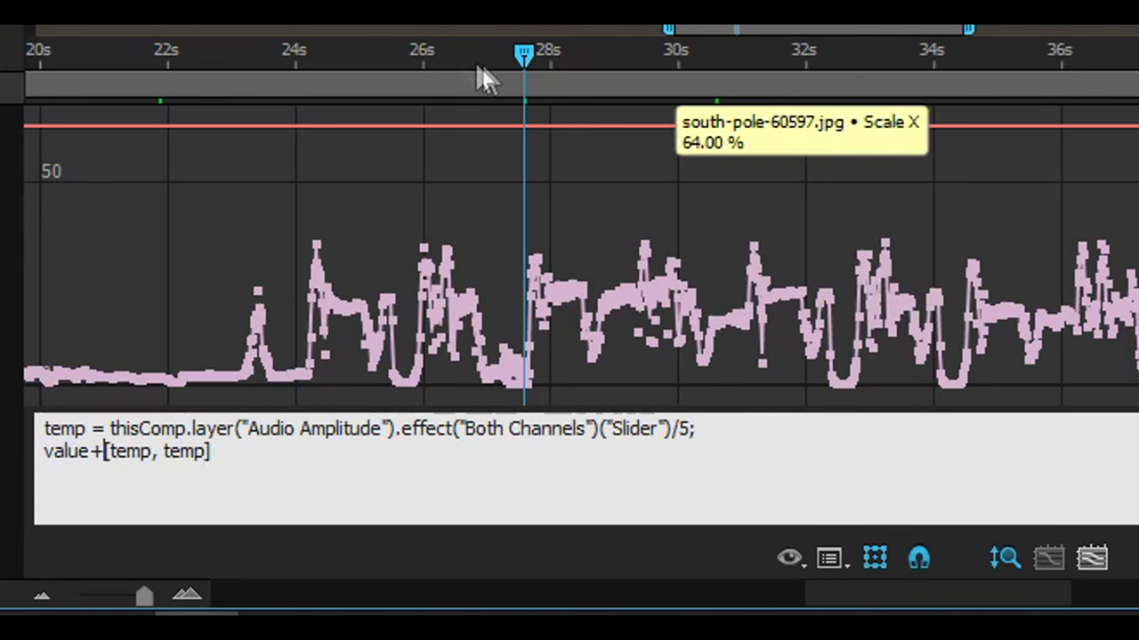
click(215, 64)
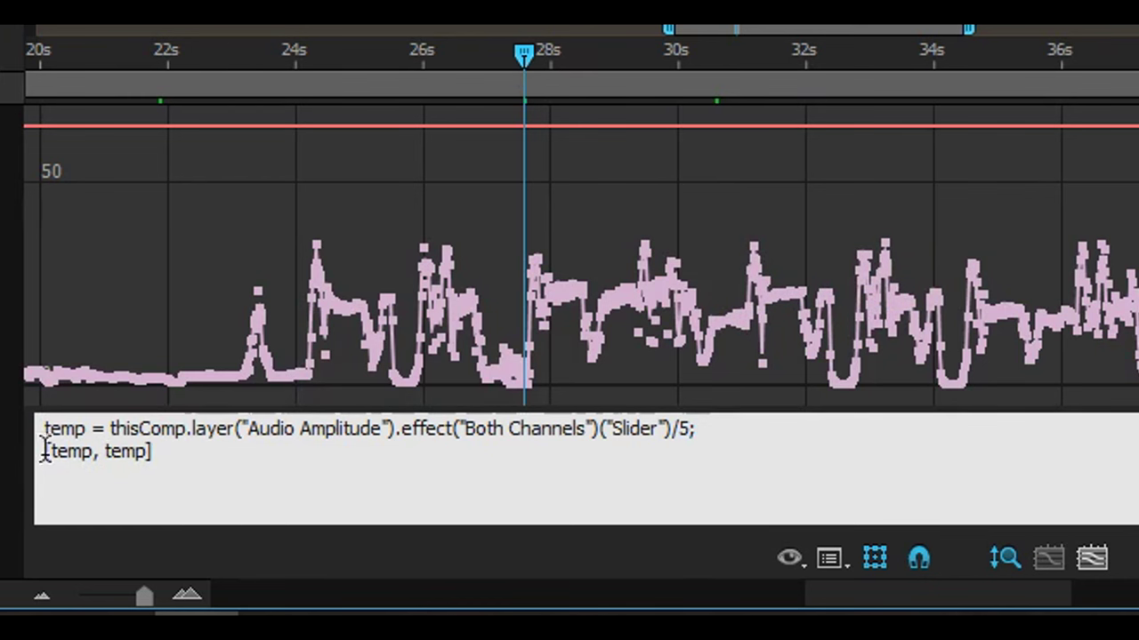
click(45, 451)
text(value)
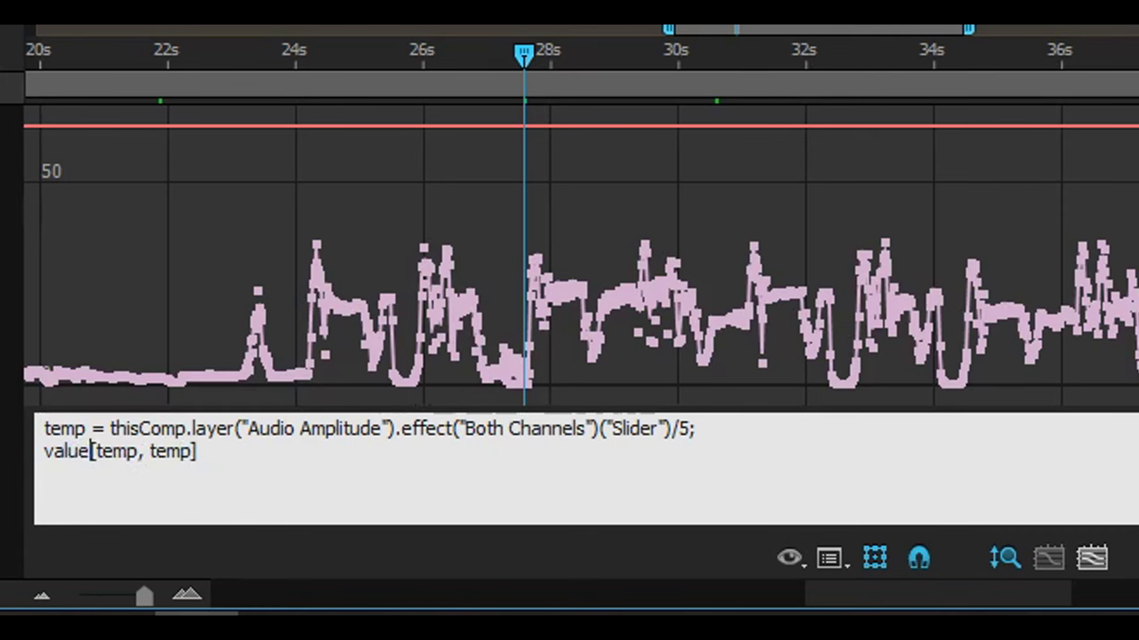
text(+)
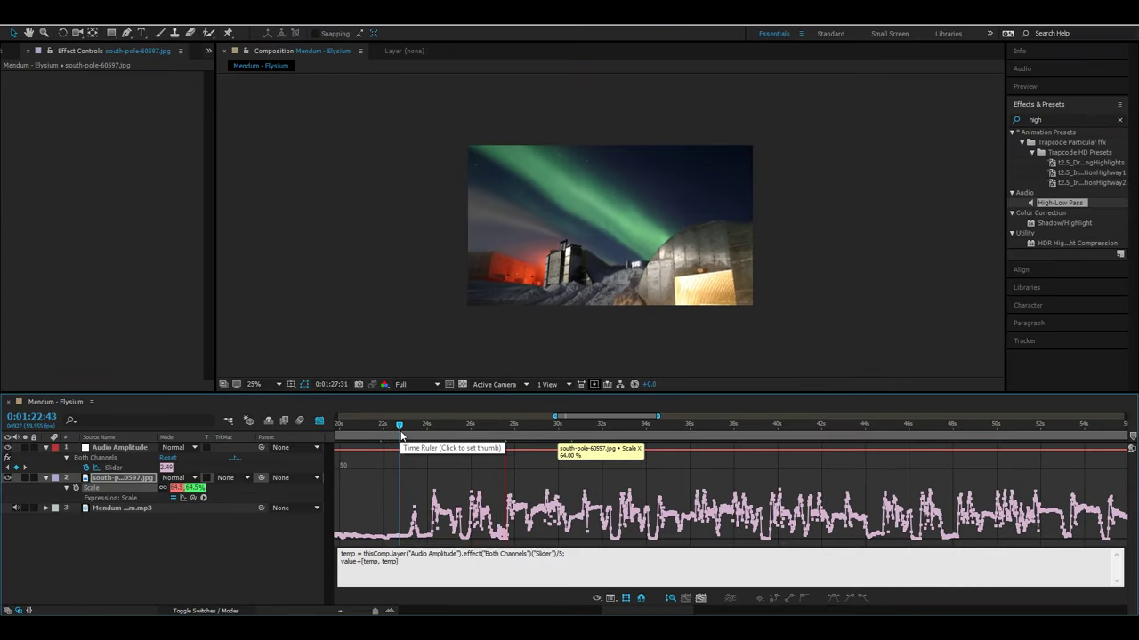
Step: Preview the image scale with the base value included, starting from about 0:01:22
click(396, 428)
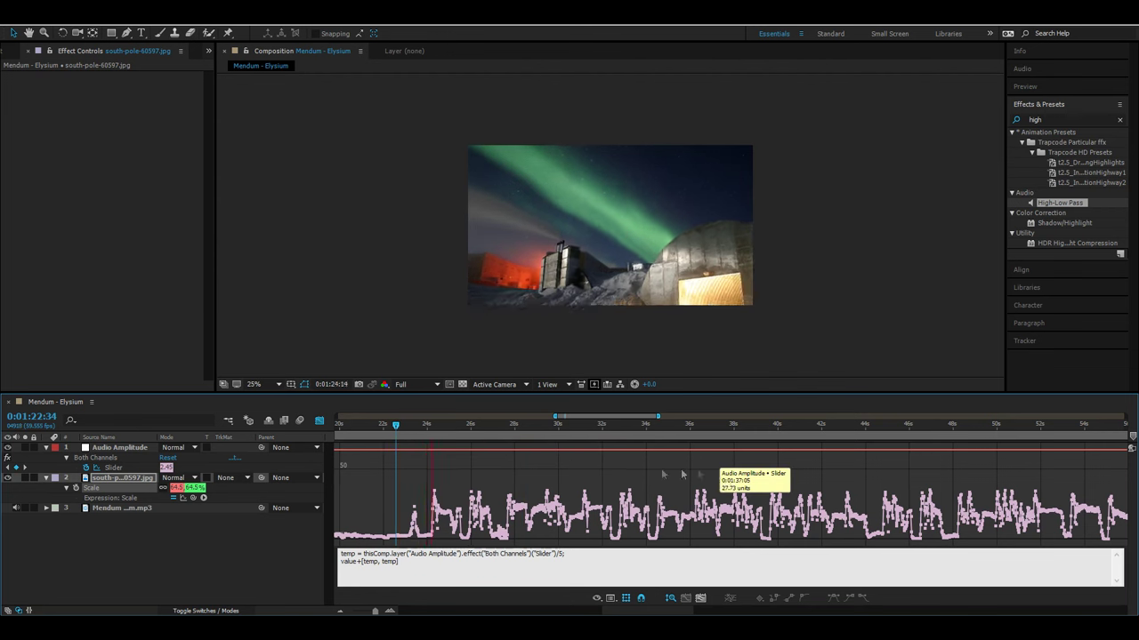
click(393, 429)
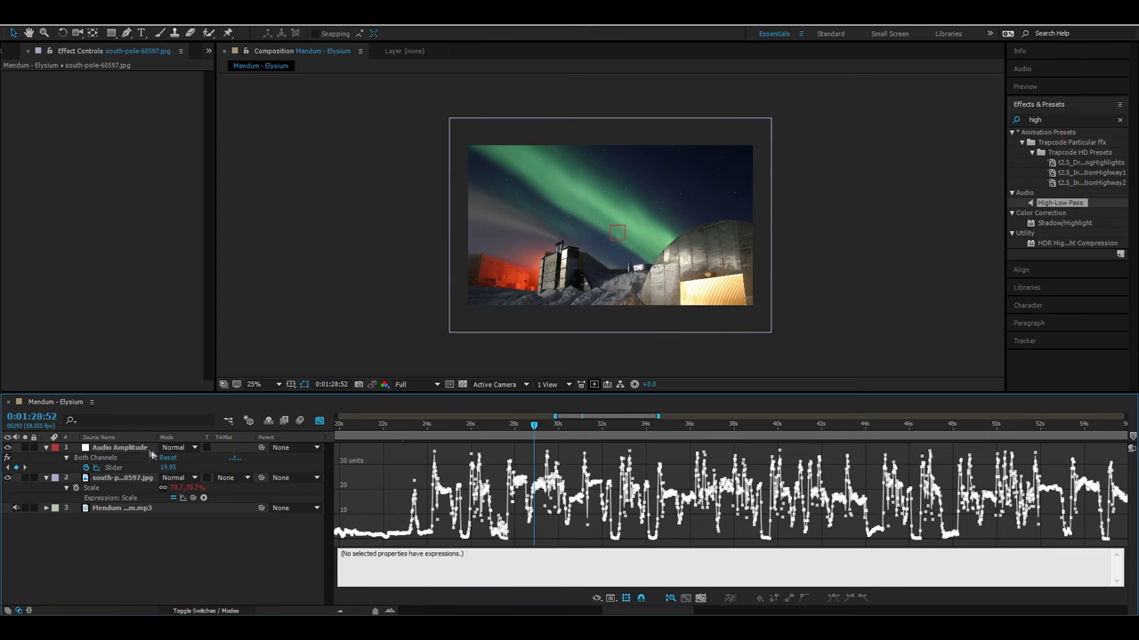
Step: Enable an expression on the Both Channels Slider of Audio Amplitude and replace its contents with smooth(.1,21)
click(133, 449)
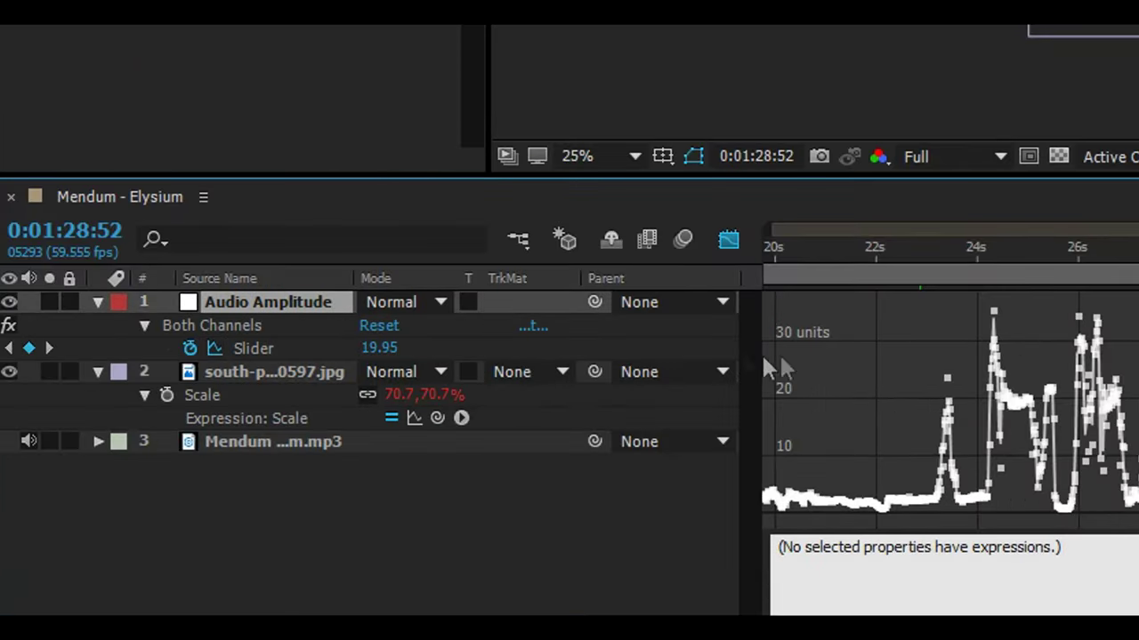
scroll(1136, 402, up, 3)
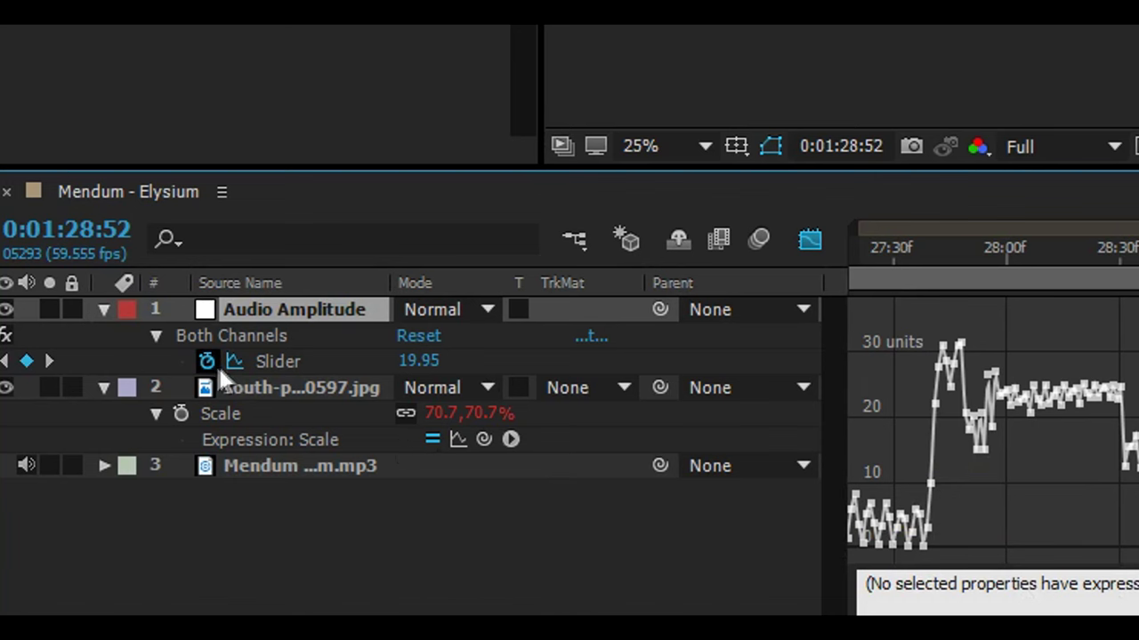
alt+click(209, 362)
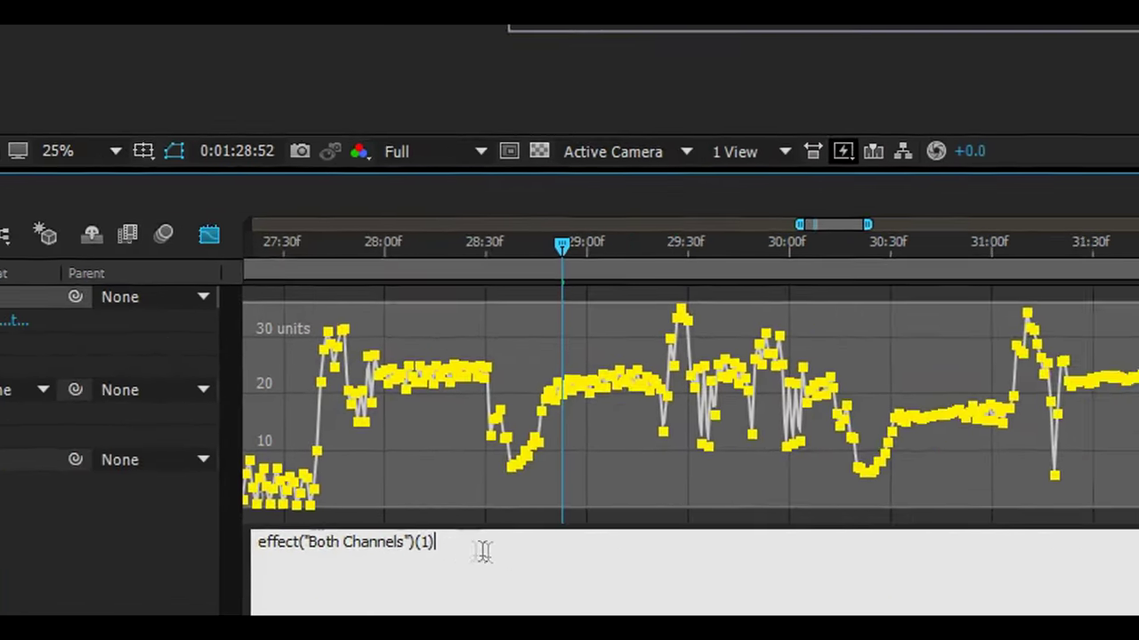
click(1067, 589)
text(smooth(.1,21)
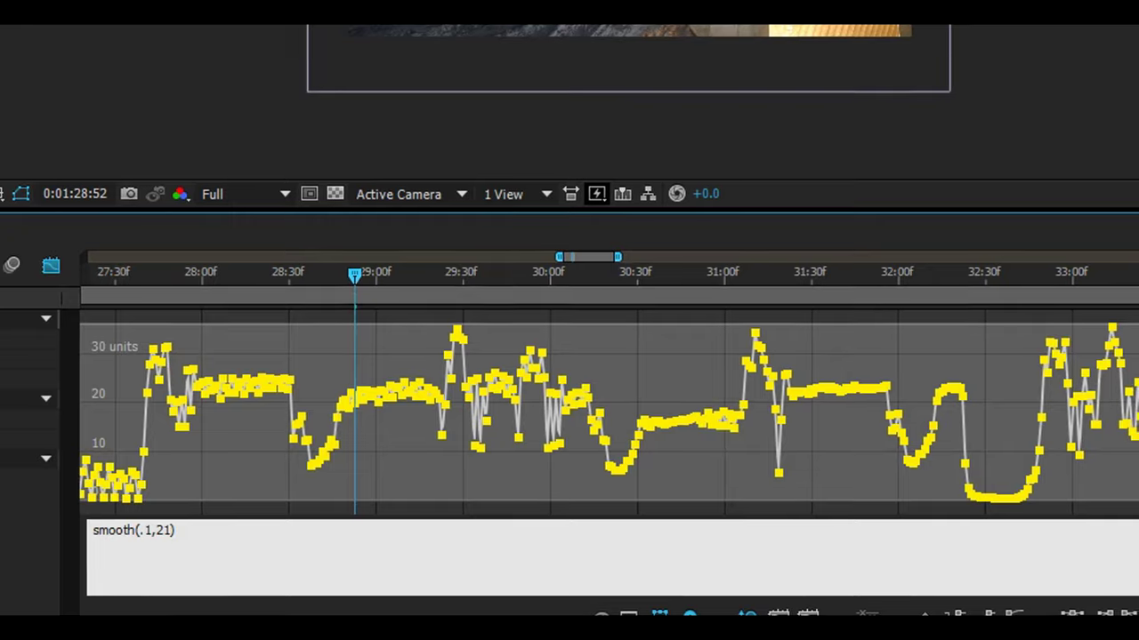
Step: Examine the smoothed Slider curve against its original amplitude keyframes across several beats
scroll(389, 383, up, 2)
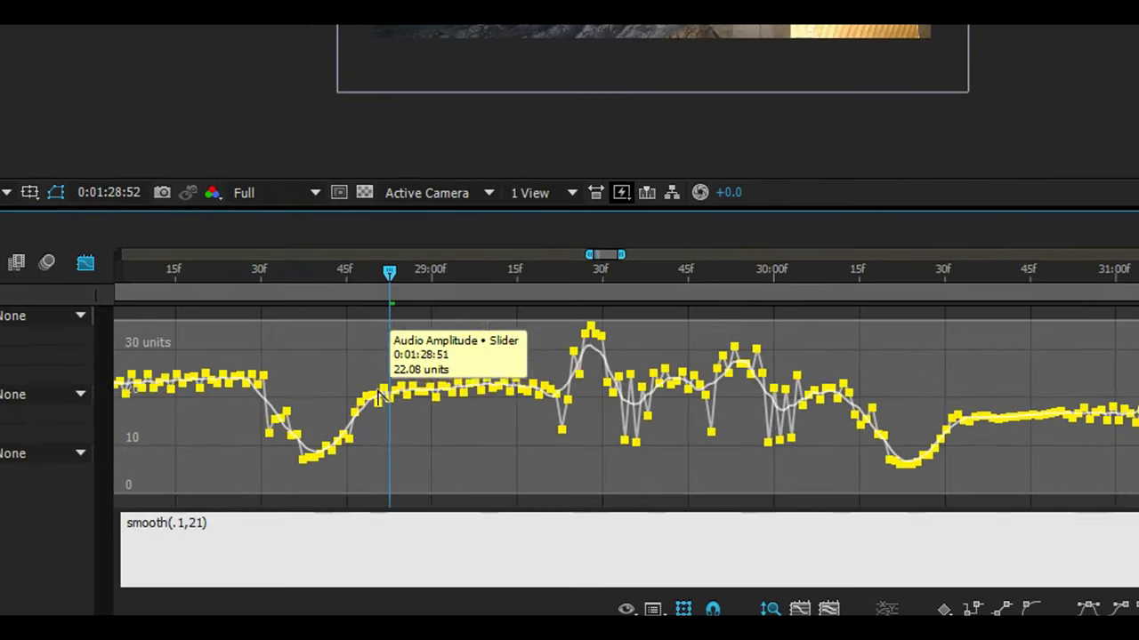
scroll(403, 466, up, 2)
scroll(831, 459, left, 3)
scroll(276, 450, up, 2)
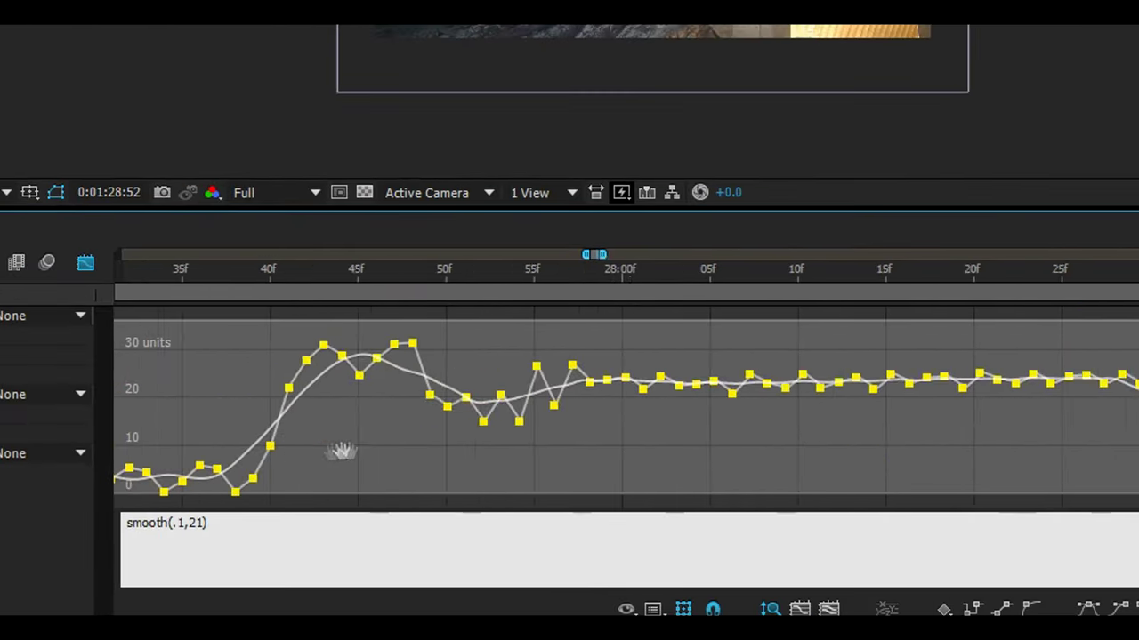
drag(340, 450, 819, 467)
scroll(721, 466, down, 2)
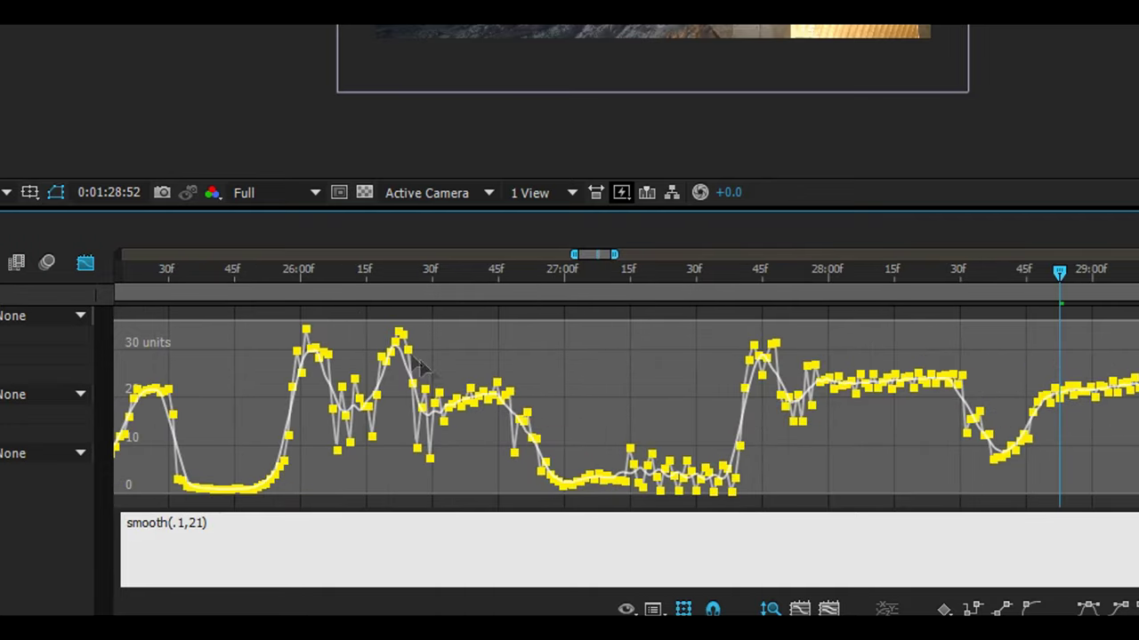
Step: Preview the image scaling with the smoothed audio amplitude
click(277, 291)
key(space)
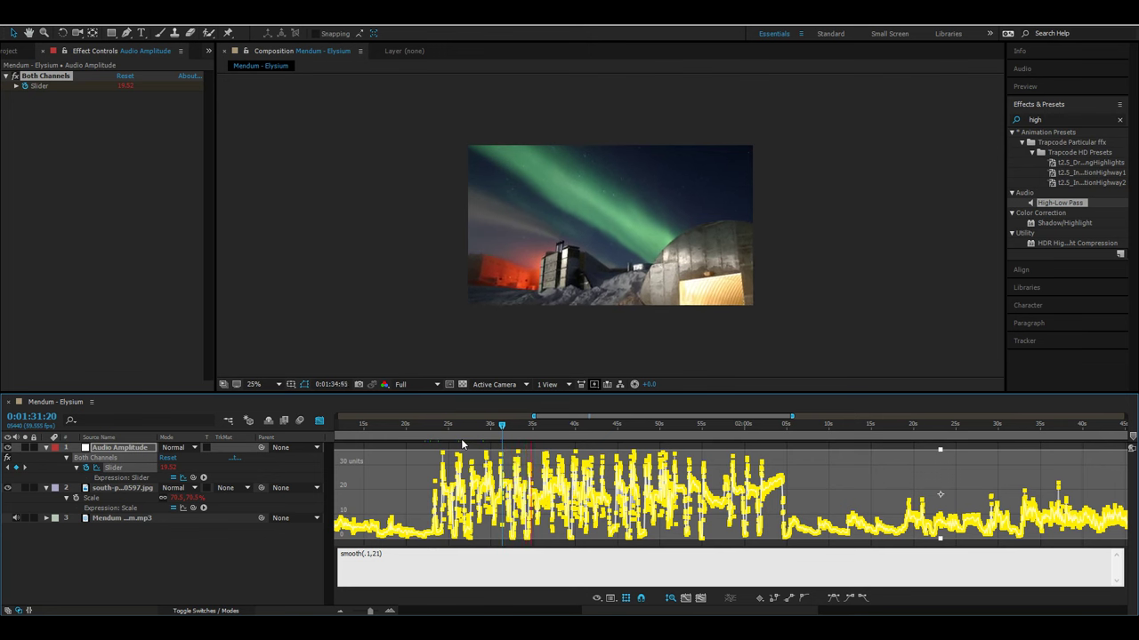
key(space)
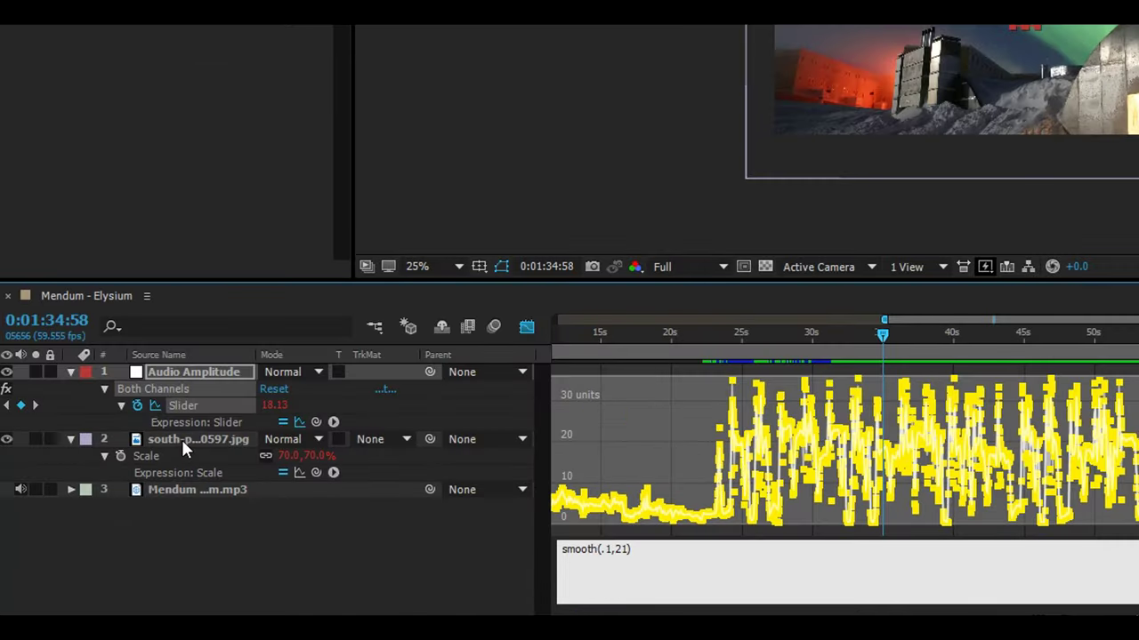
Step: Enable an expression on the south-pole image's Position and pick-whip it to the Both Channels Slider of Audio Amplitude
click(181, 439)
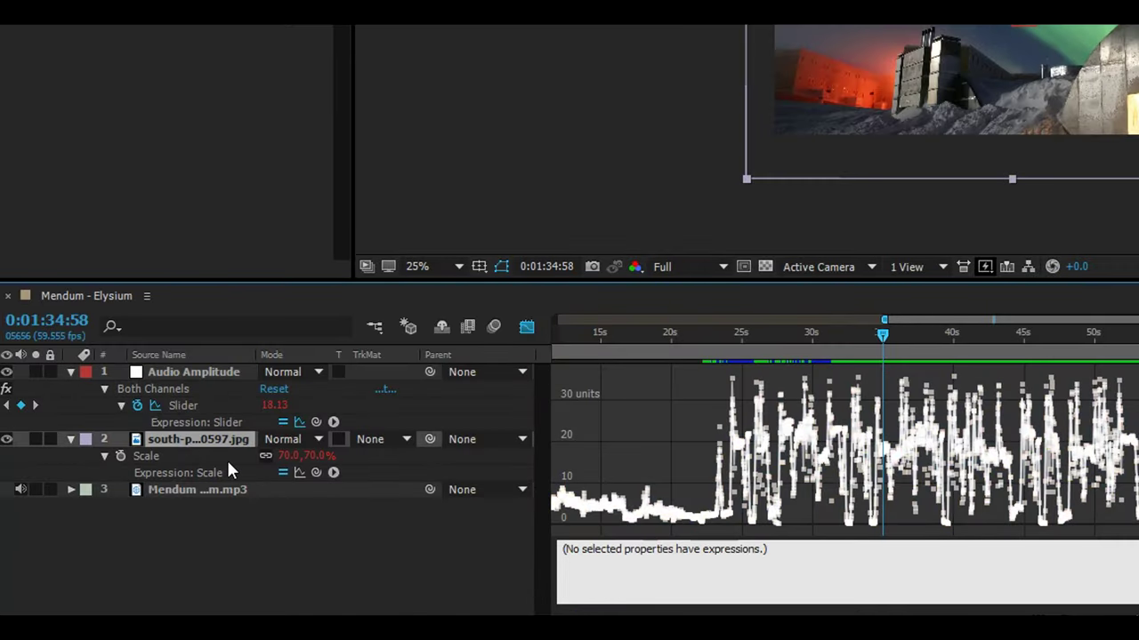
key(p)
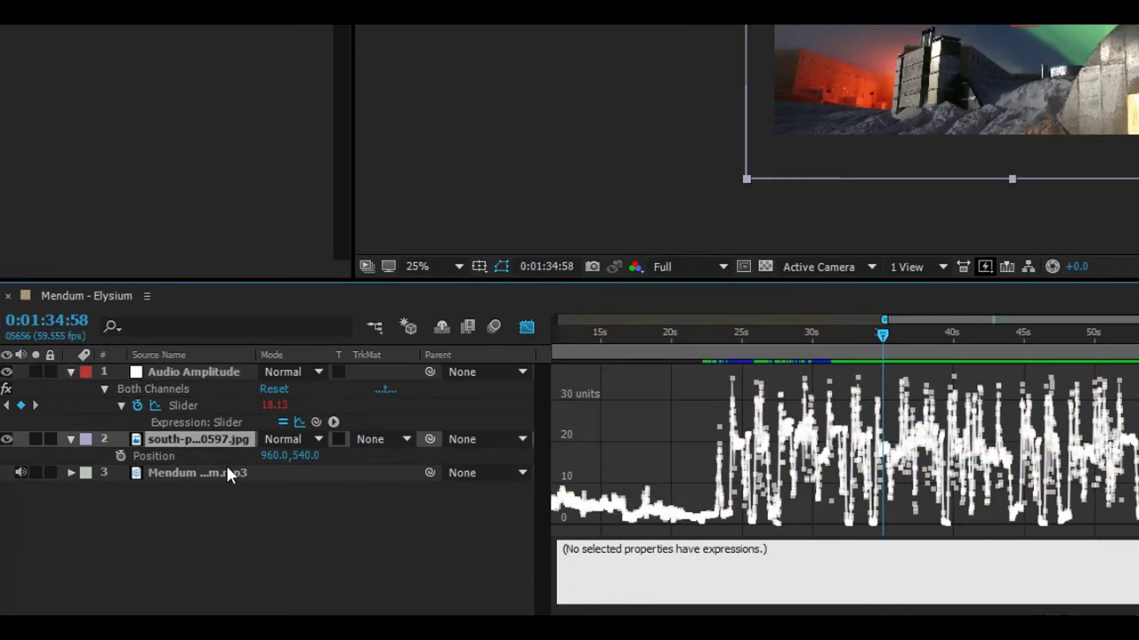
alt+click(120, 456)
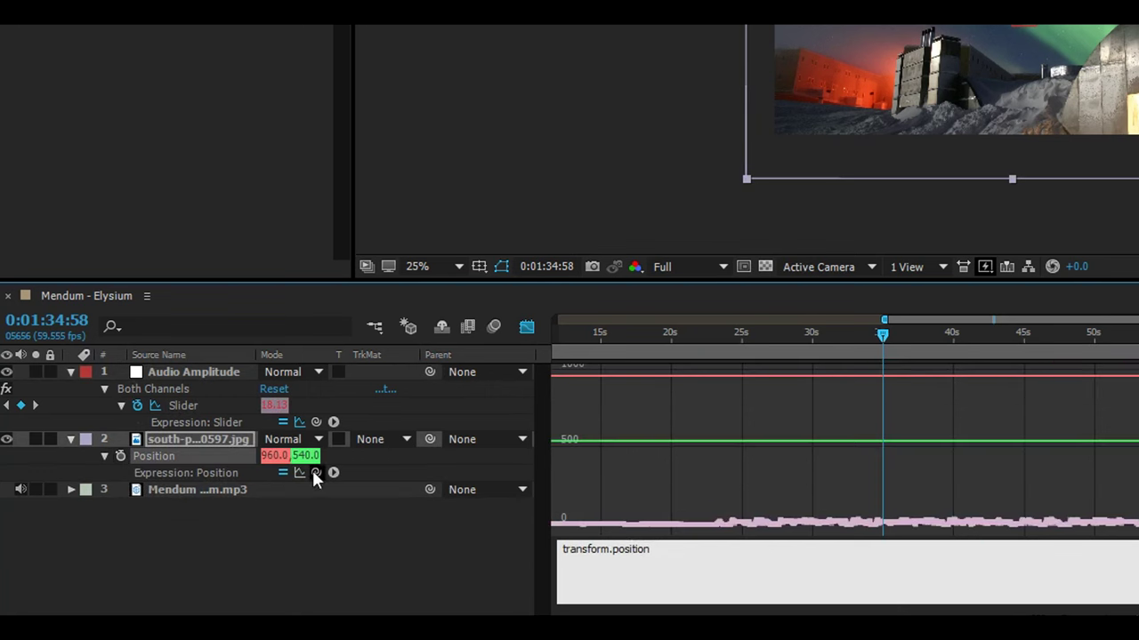
drag(312, 472, 171, 403)
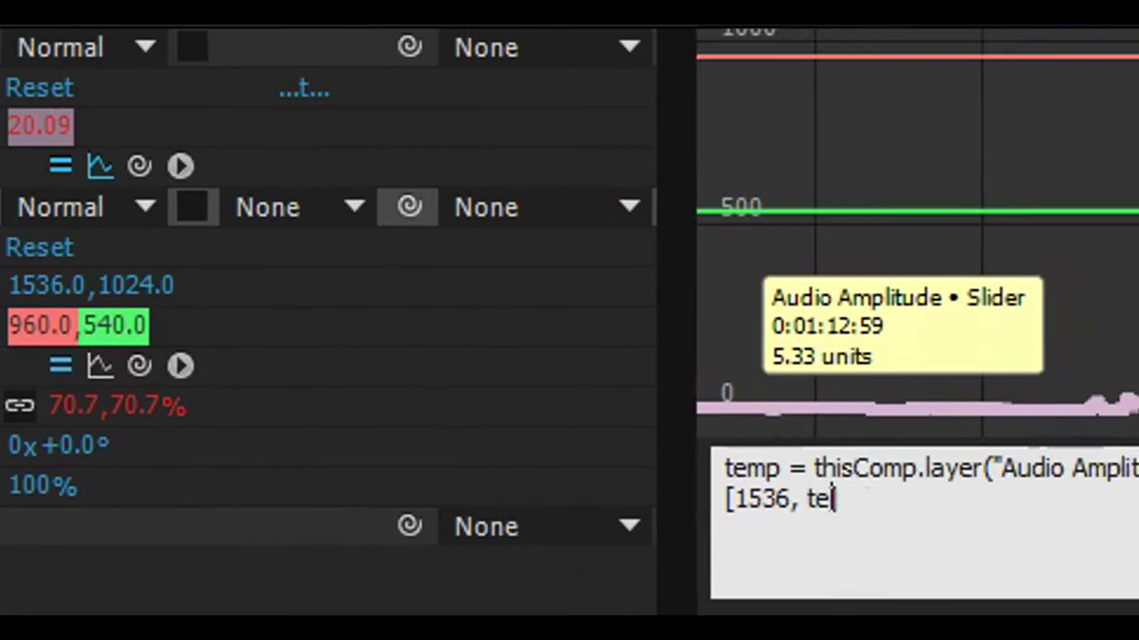
Step: Change the Position expression's second line to [1536, 1024];wiggle(temp, temp) and preview the shake from before the beat
key(BackSpace)
key(BackSpace)
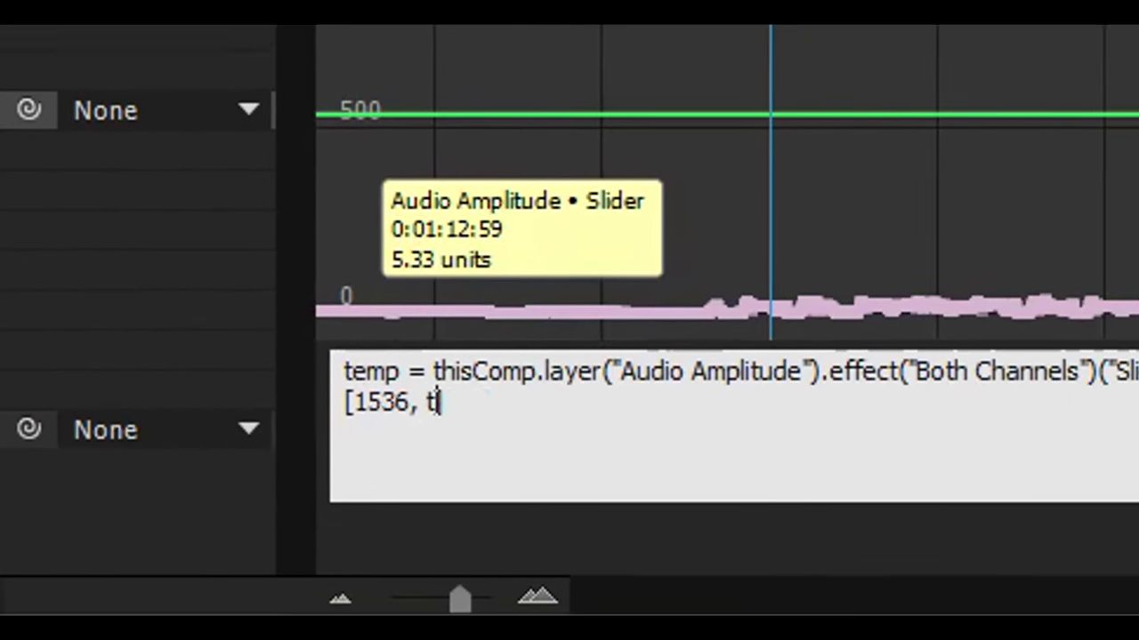
text(24])
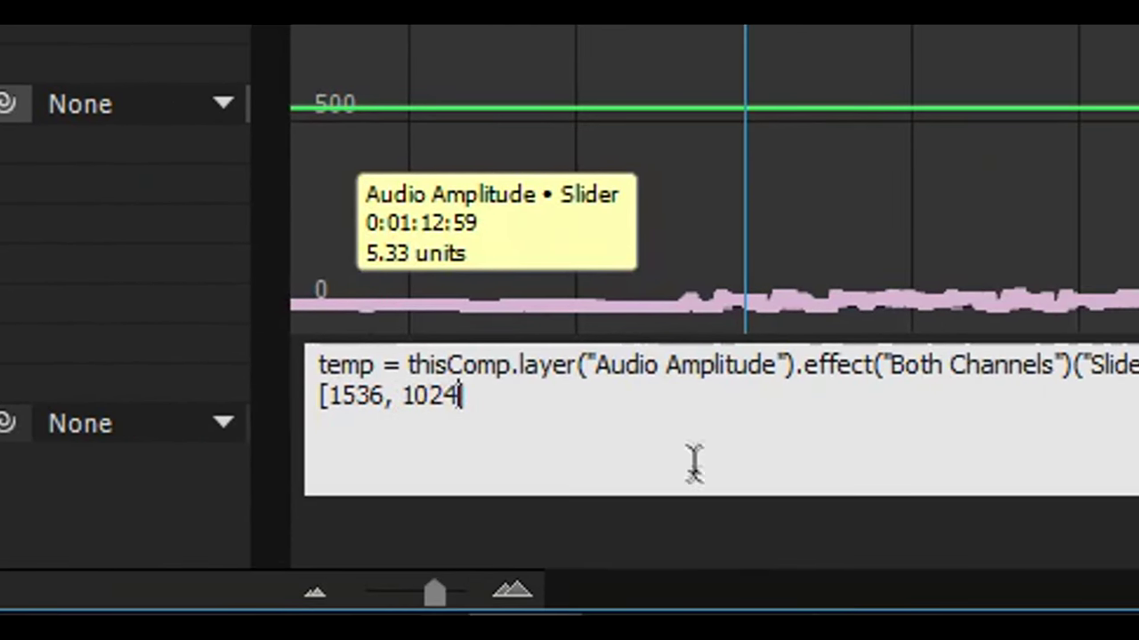
text(;wiggle(temp.temp)
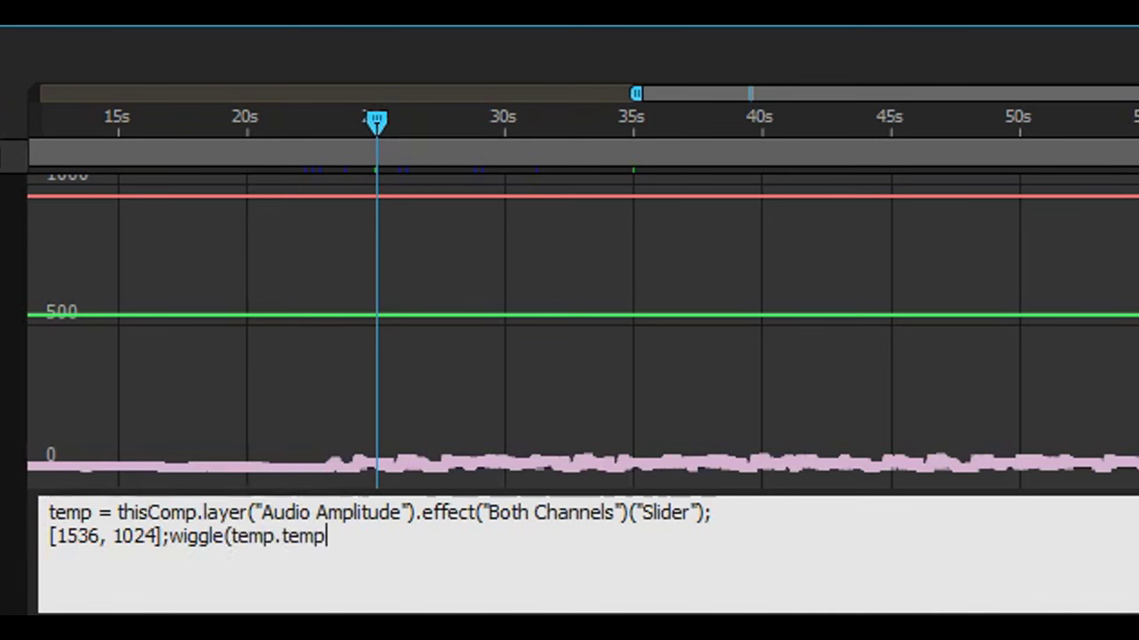
click(283, 537)
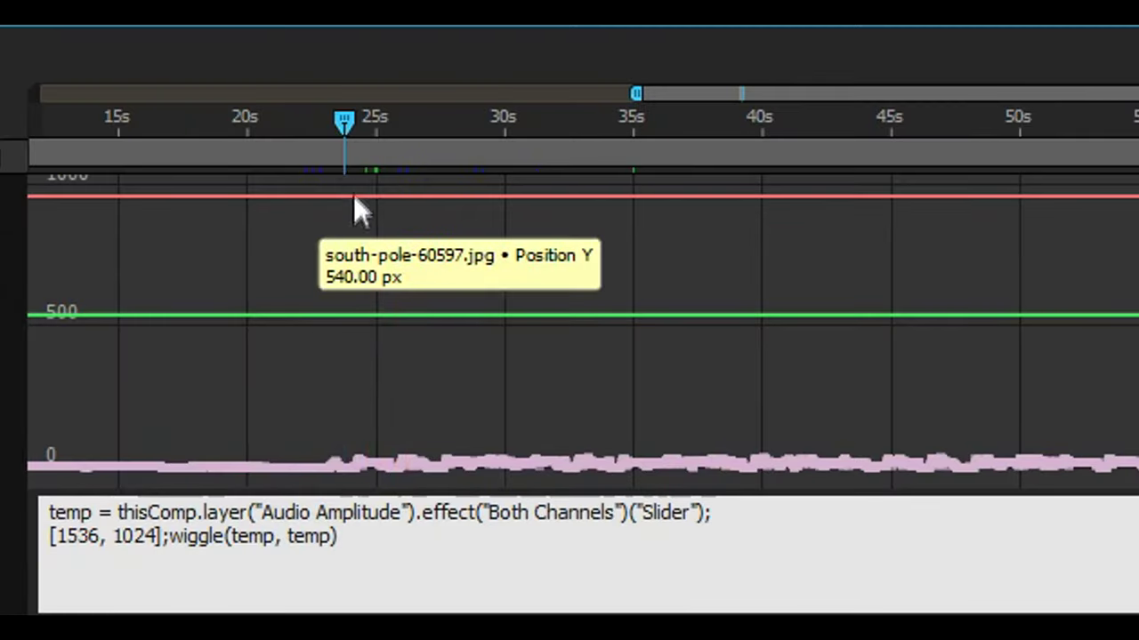
click(340, 130)
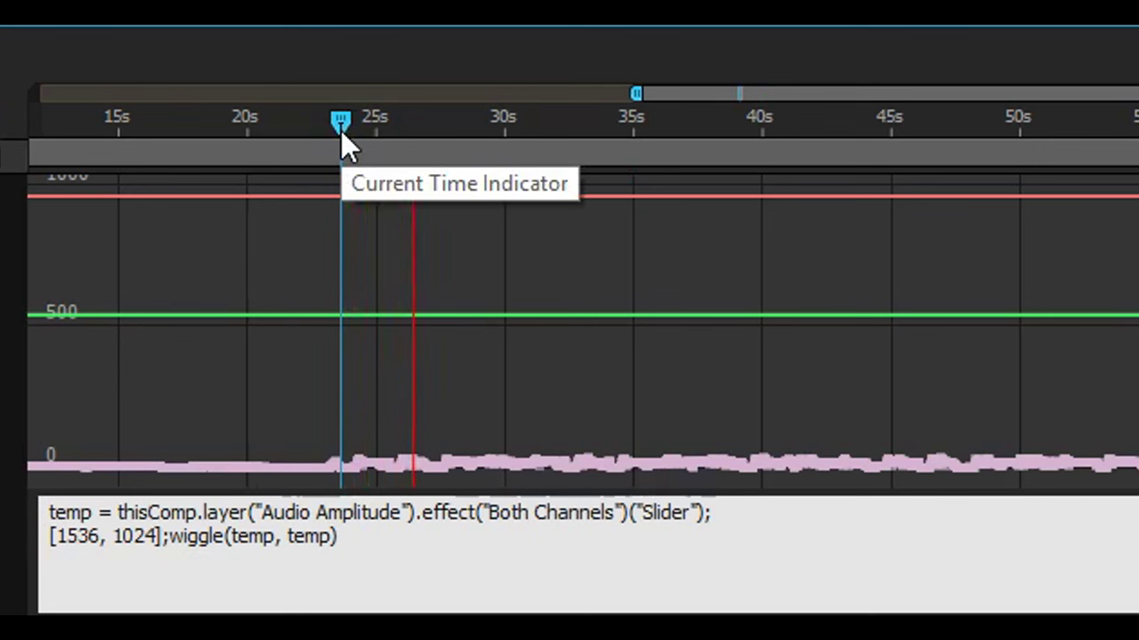
key(space)
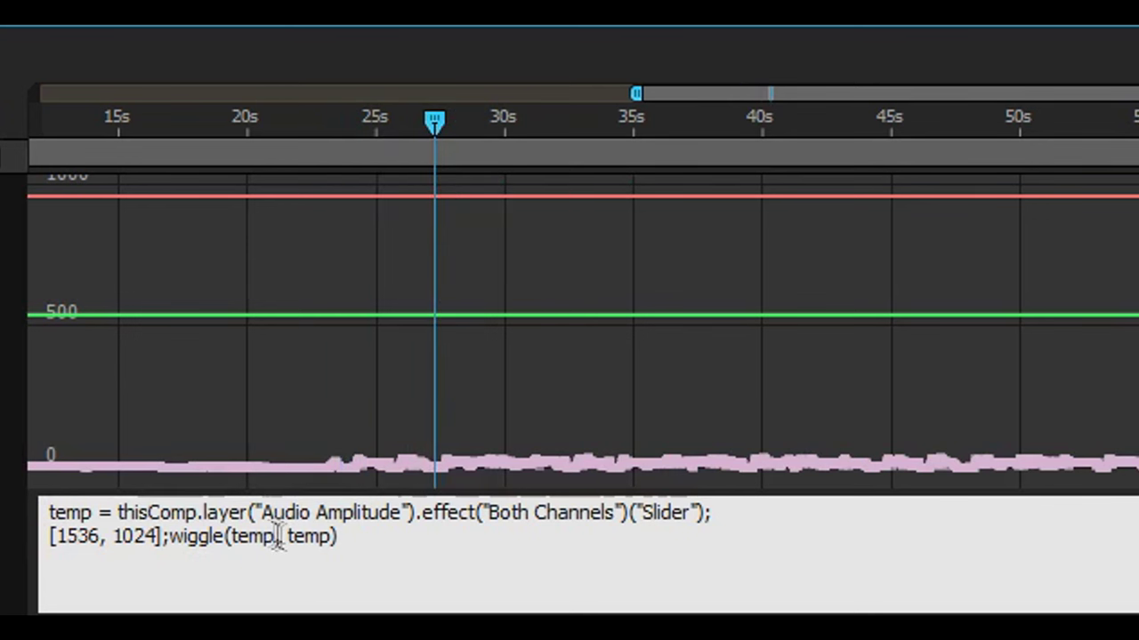
Step: Divide both wiggle arguments by 20, giving wiggle(temp/20, temp/20), and preview the shake
text(/20)
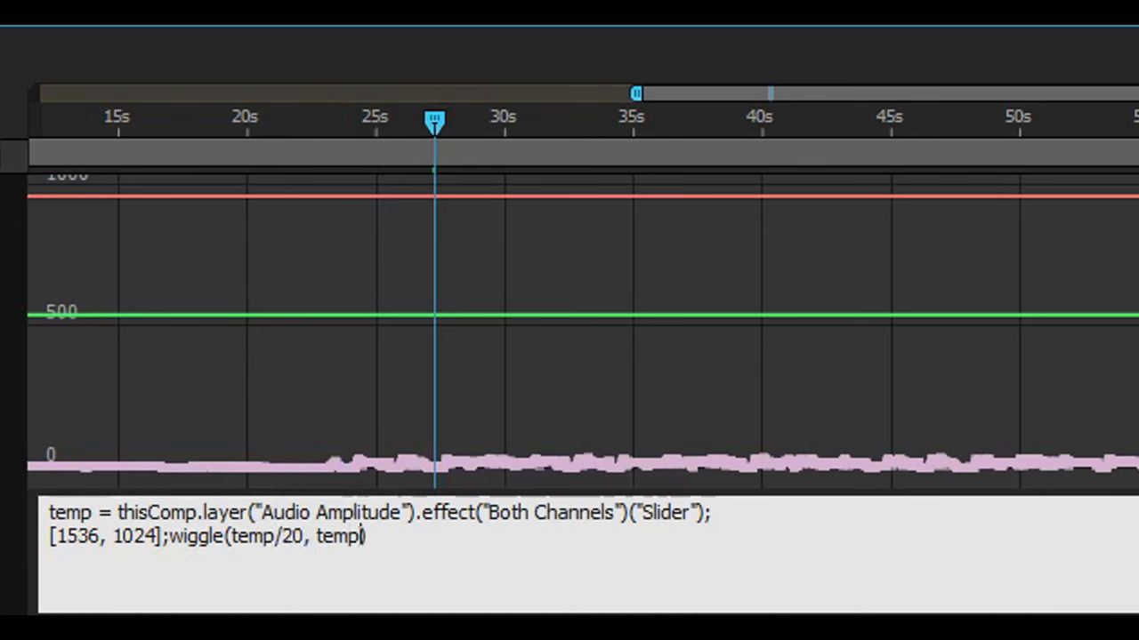
click(354, 131)
key(space)
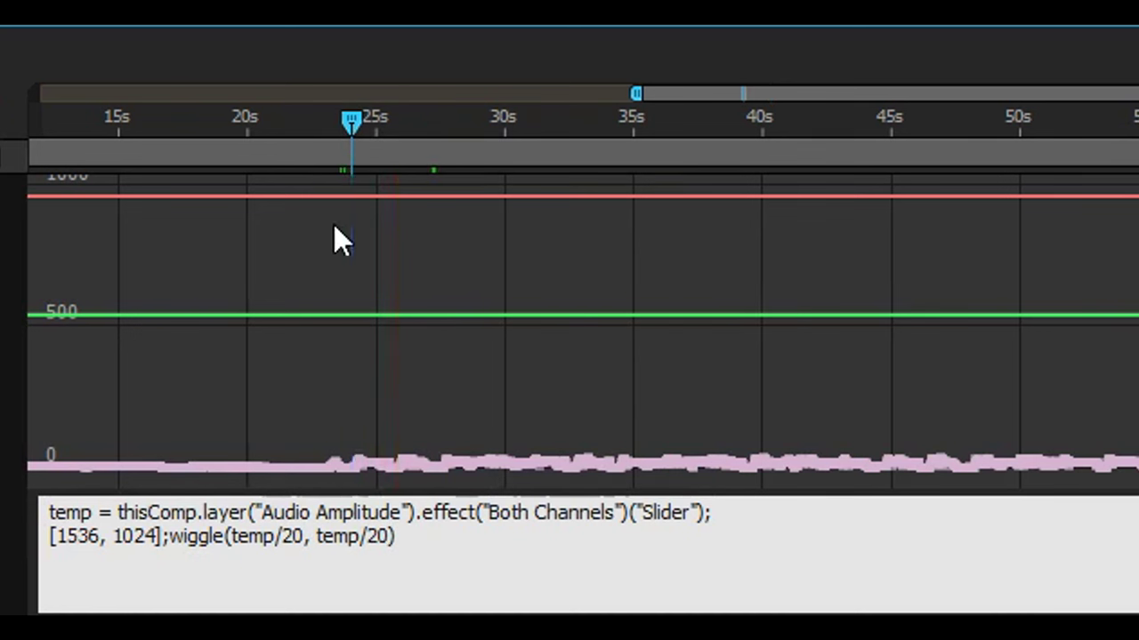
Step: Remove the division from the wiggle's second argument, giving wiggle(temp/20, temp), and preview the shake
click(302, 542)
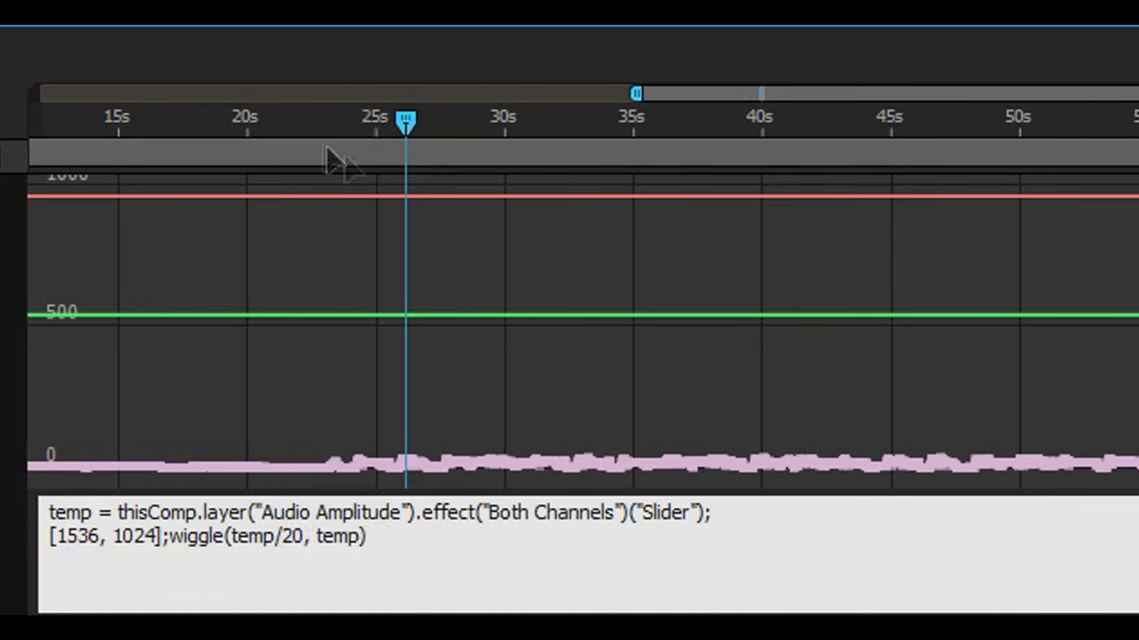
click(339, 122)
key(space)
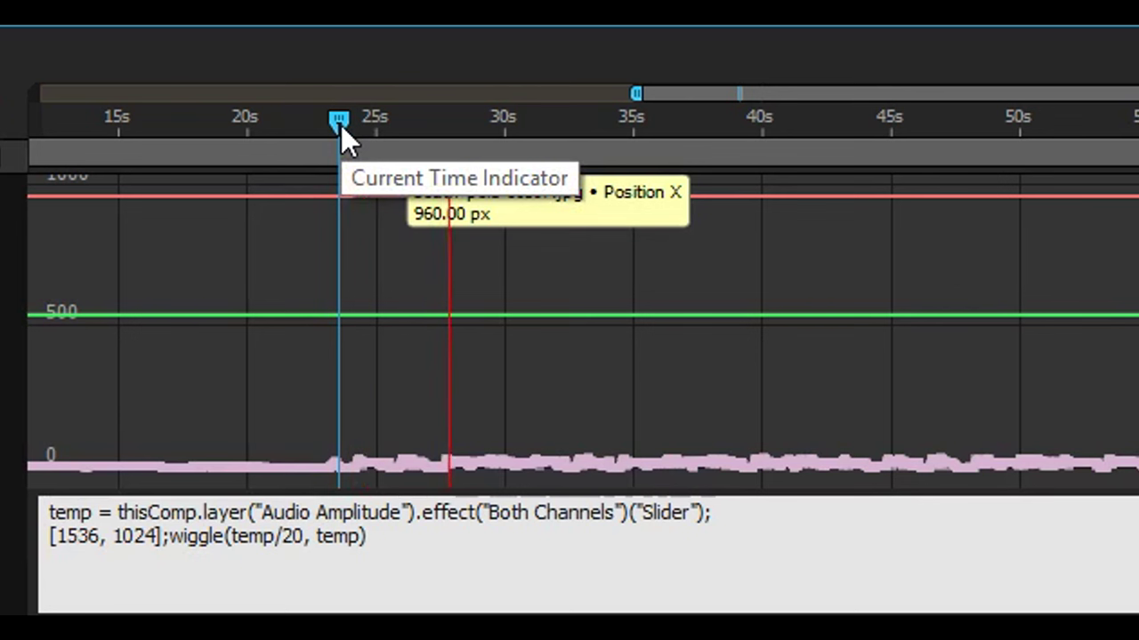
Step: Divide the wiggle's second argument by 2, giving wiggle(temp/20, temp/2), and preview from about 0:01:22
click(356, 545)
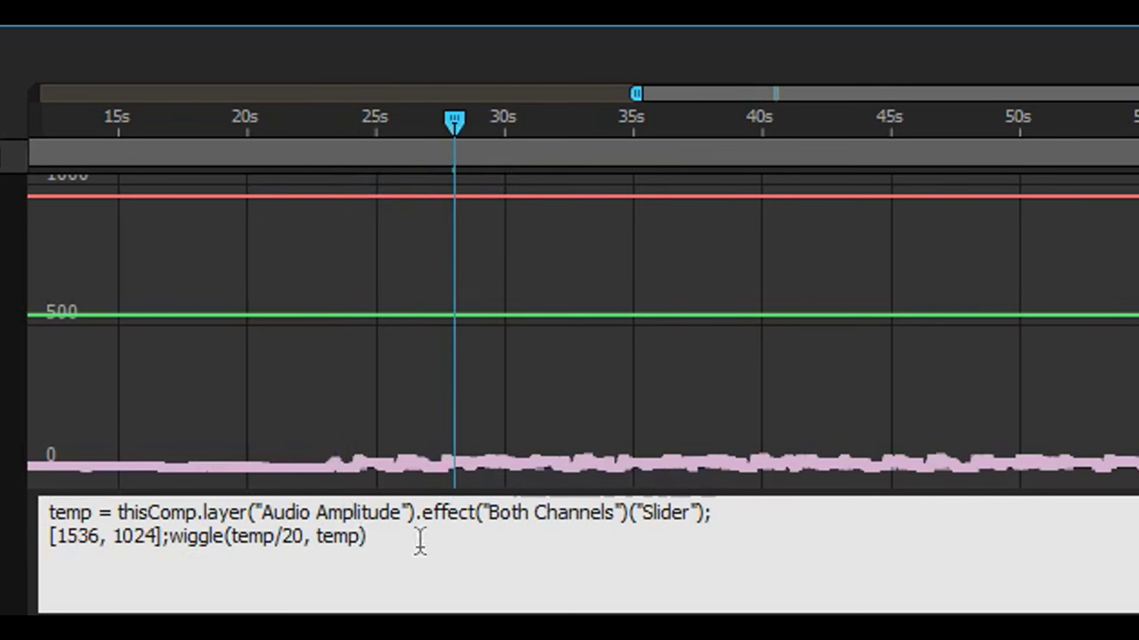
click(325, 122)
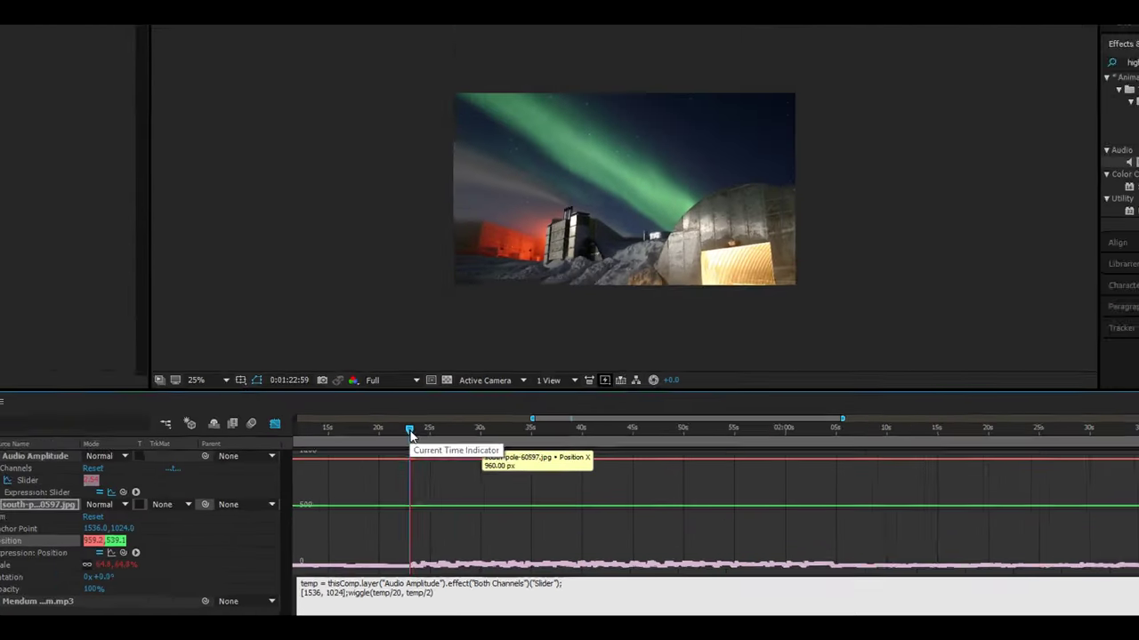
key(space)
key(space)
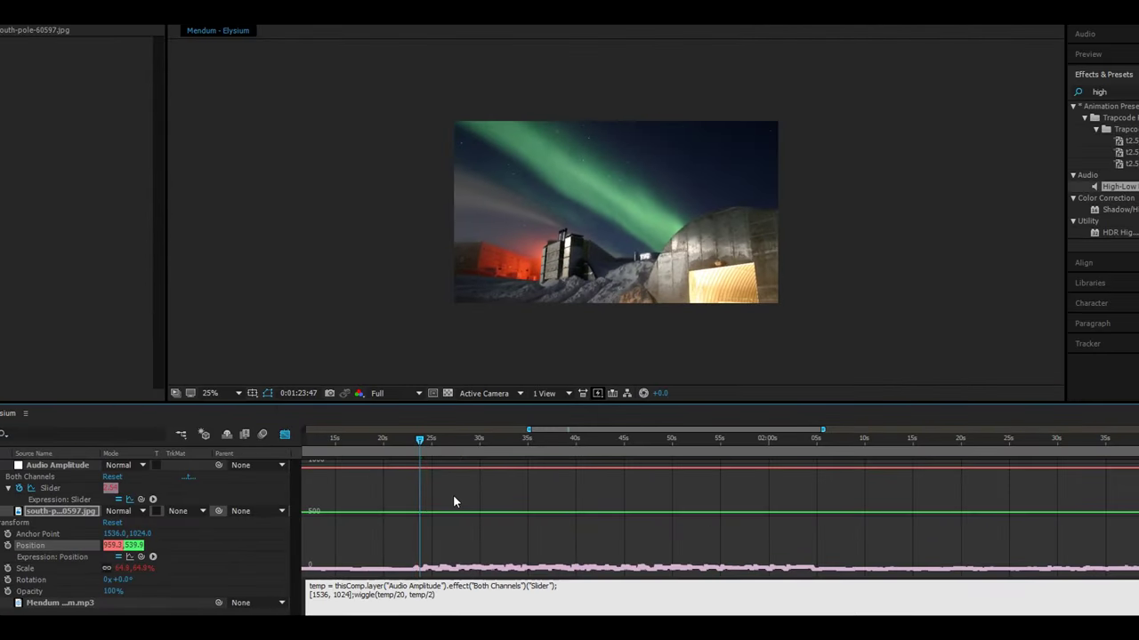
Step: Create a new black solid layer in the composition with the default settings
right_click(161, 486)
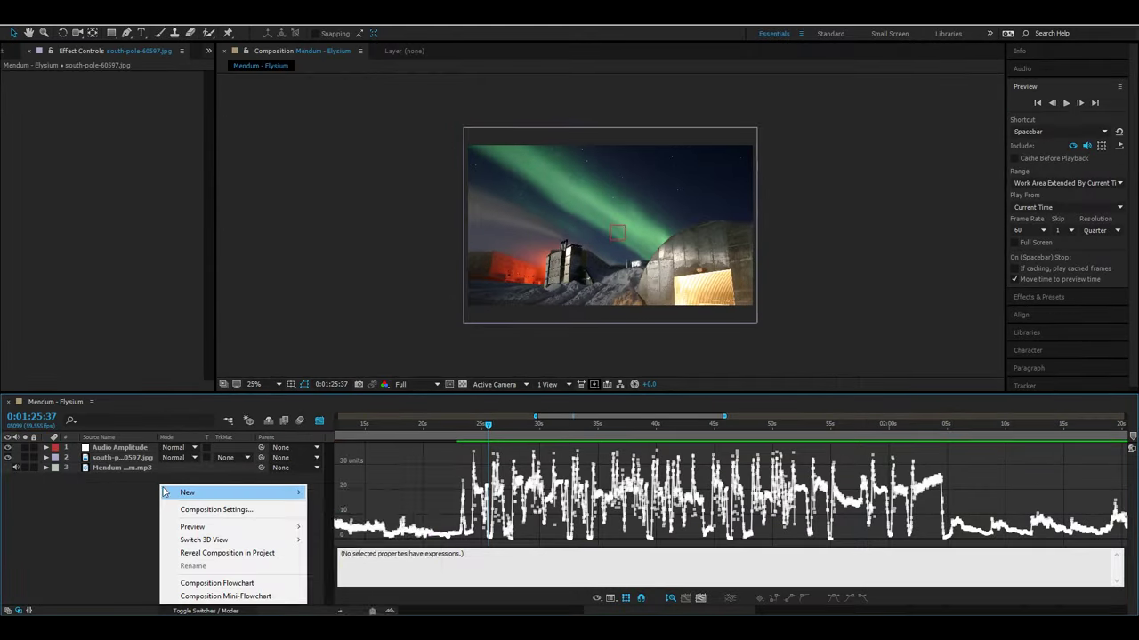
mouse_move(267, 492)
click(381, 523)
key(Return)
Step: Search the effects for "circle" and apply the Generate Circle effect to Black Solid 1
click(1038, 296)
click(1063, 119)
text(circle)
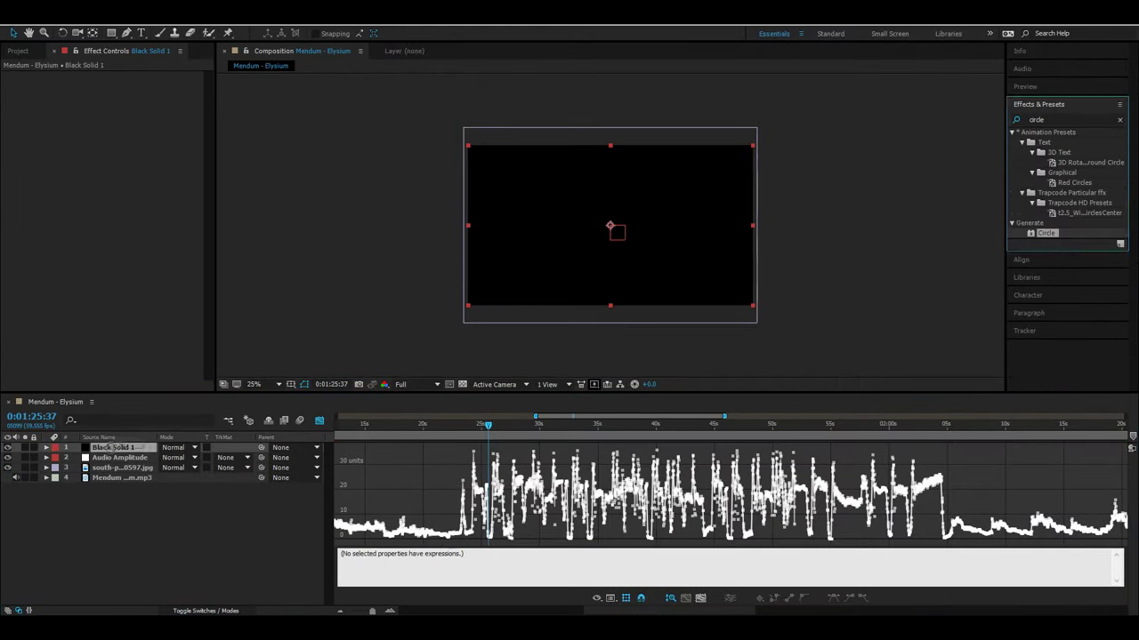
double_click(1046, 232)
Step: Set the Circle effect's radius to 383, outer-edge feather to 834 and center to 960, 303
drag(126, 95, 309, 89)
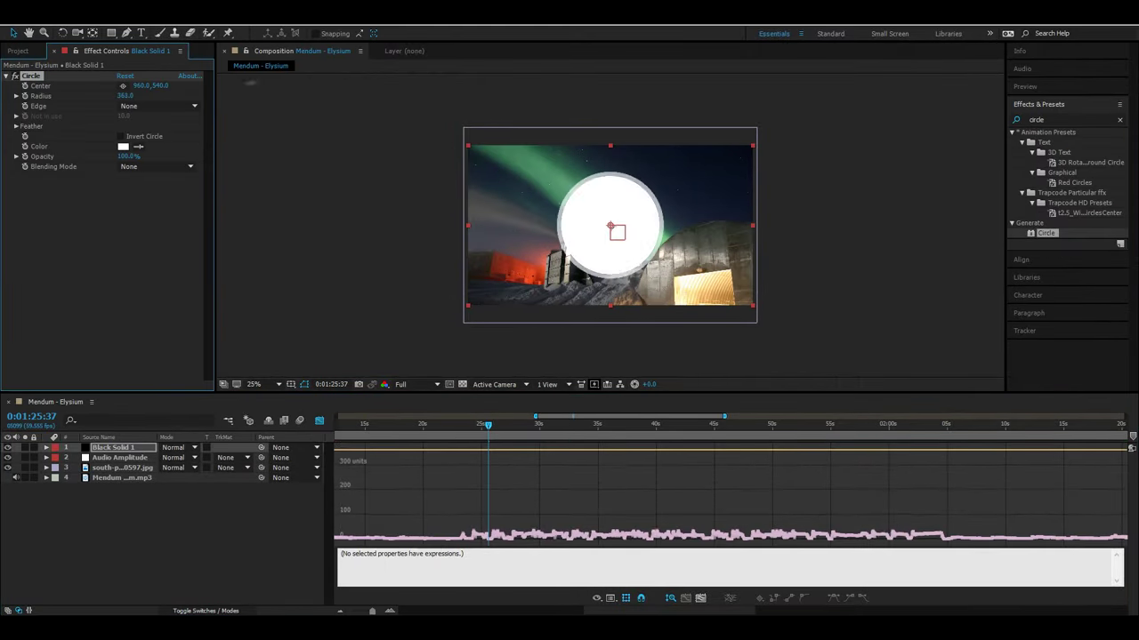
click(151, 106)
click(146, 118)
click(16, 125)
drag(127, 136, 307, 136)
drag(159, 86, 63, 85)
Step: Blend Black Solid 1 in Overlay mode and set its circle color to yellow
click(124, 183)
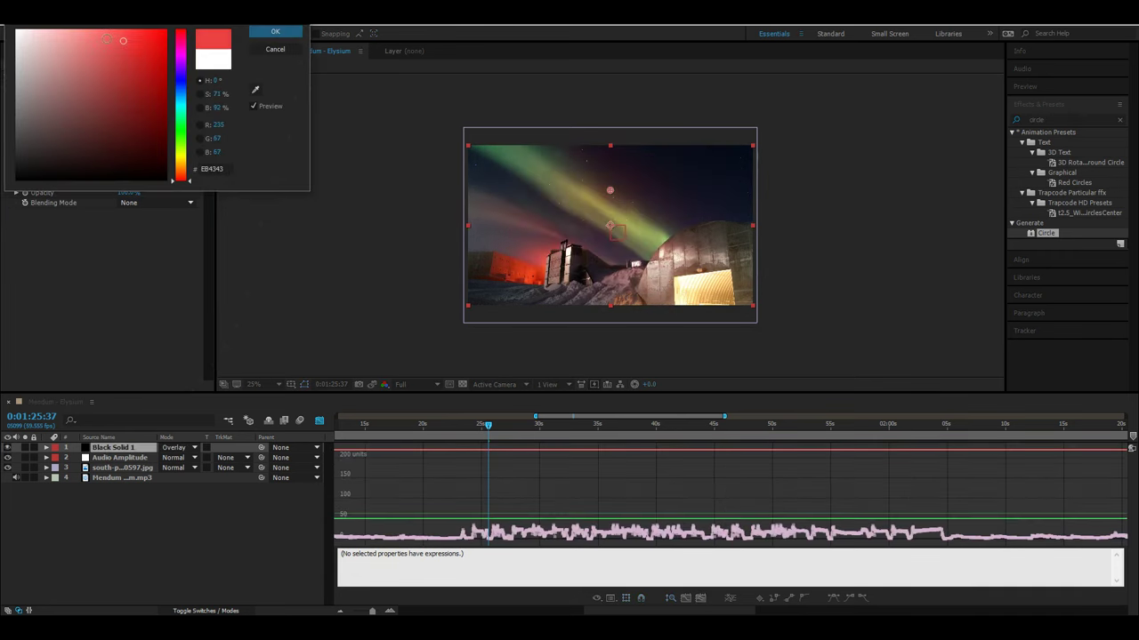
drag(180, 177, 180, 159)
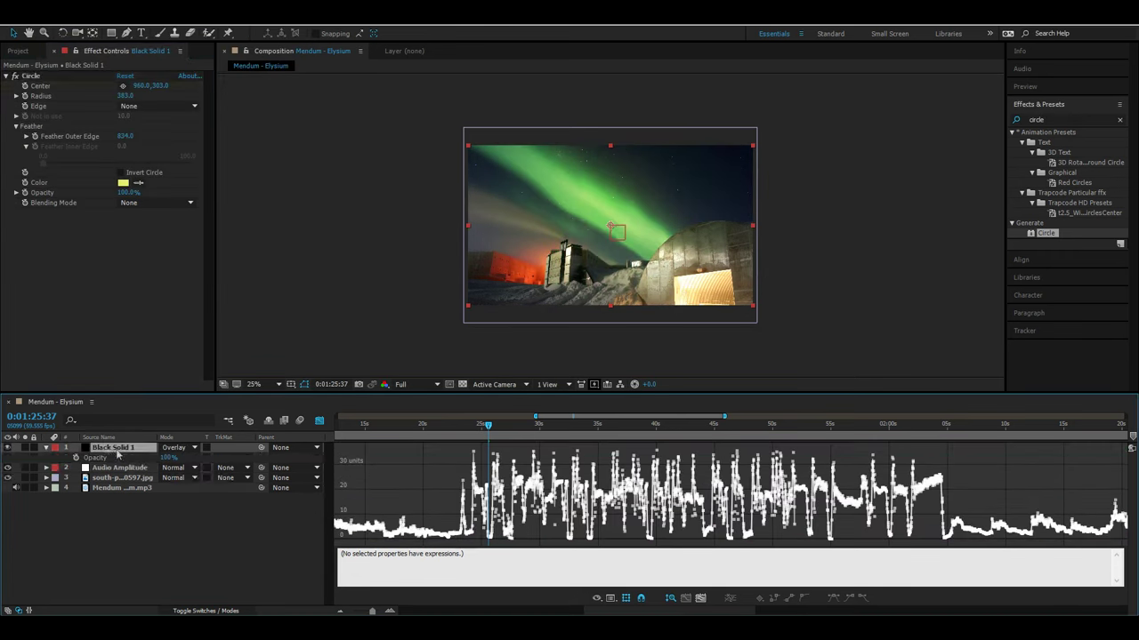
Step: Enable an expression on Black Solid 1's Opacity, pick-whip it to the Audio Amplitude Slider and preview from about 0:01:22
click(113, 471)
key(u)
alt+click(77, 458)
drag(193, 467, 114, 498)
click(457, 430)
key(space)
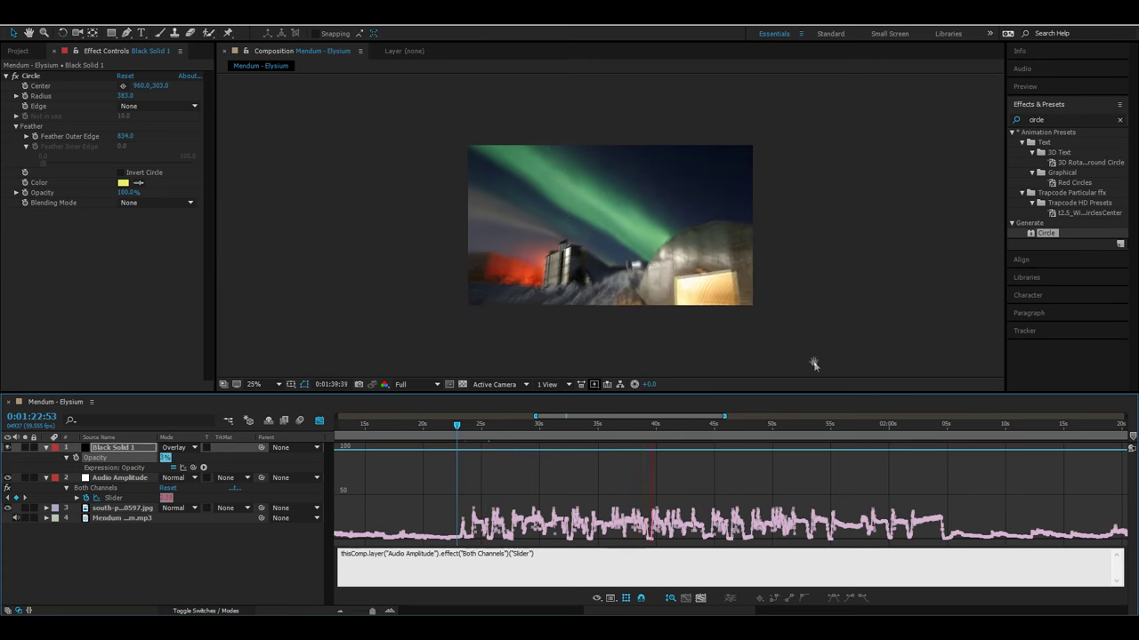
Step: Create a second solid with an Audio Spectrum of the Mendum - Elysium track, change its inside color and blend it in Add mode
key(ctrl+y)
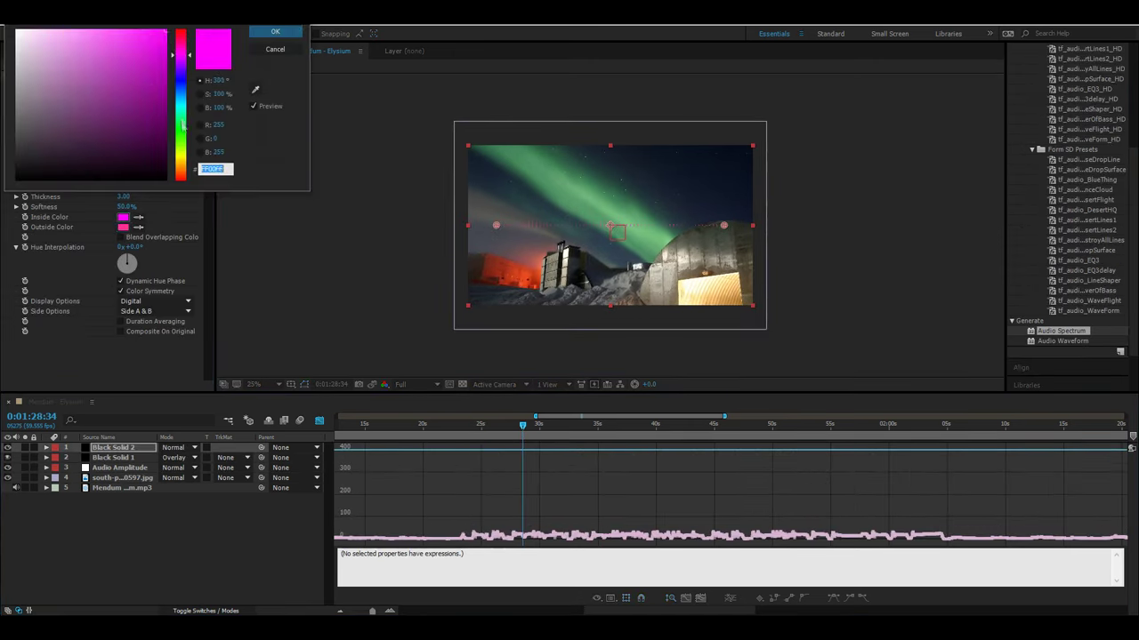
drag(180, 53, 180, 128)
right_click(125, 448)
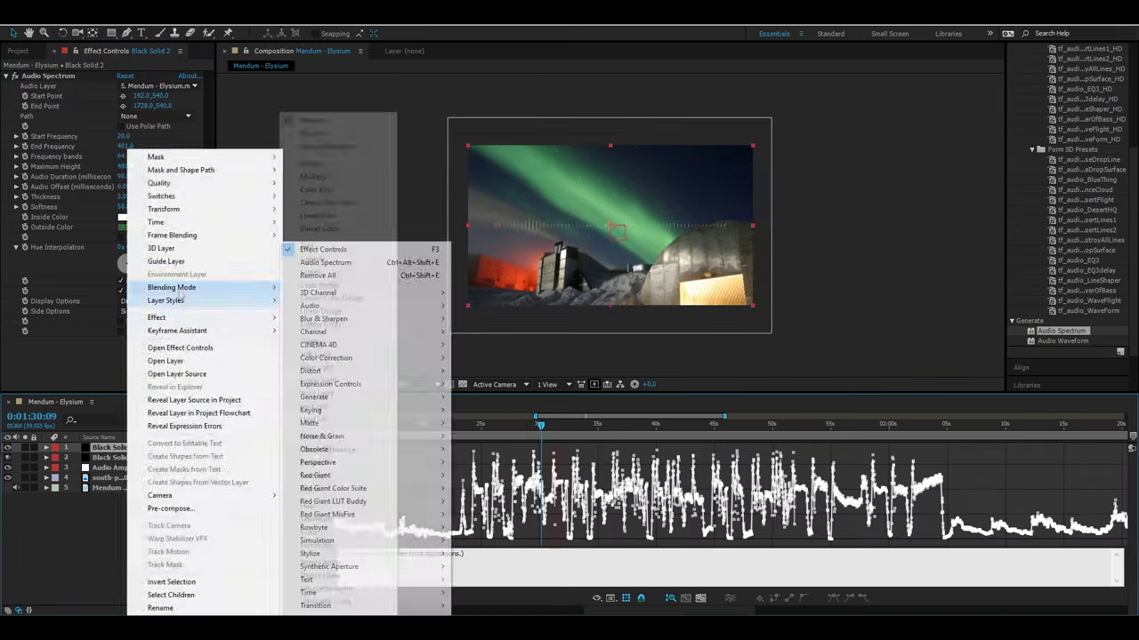
click(316, 391)
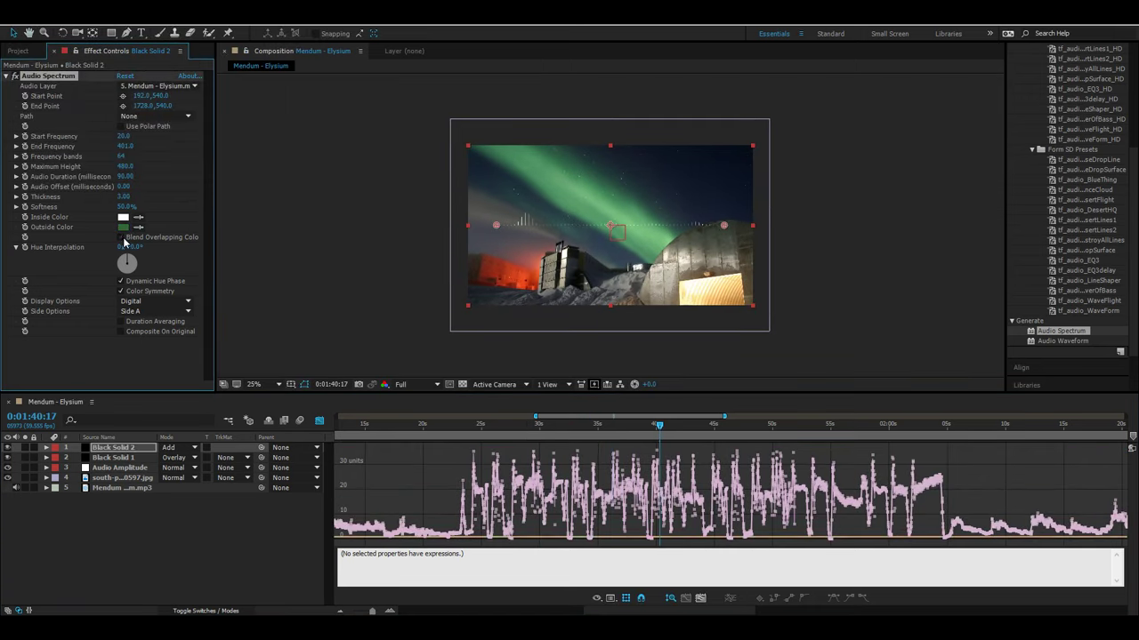
key(shift+F3)
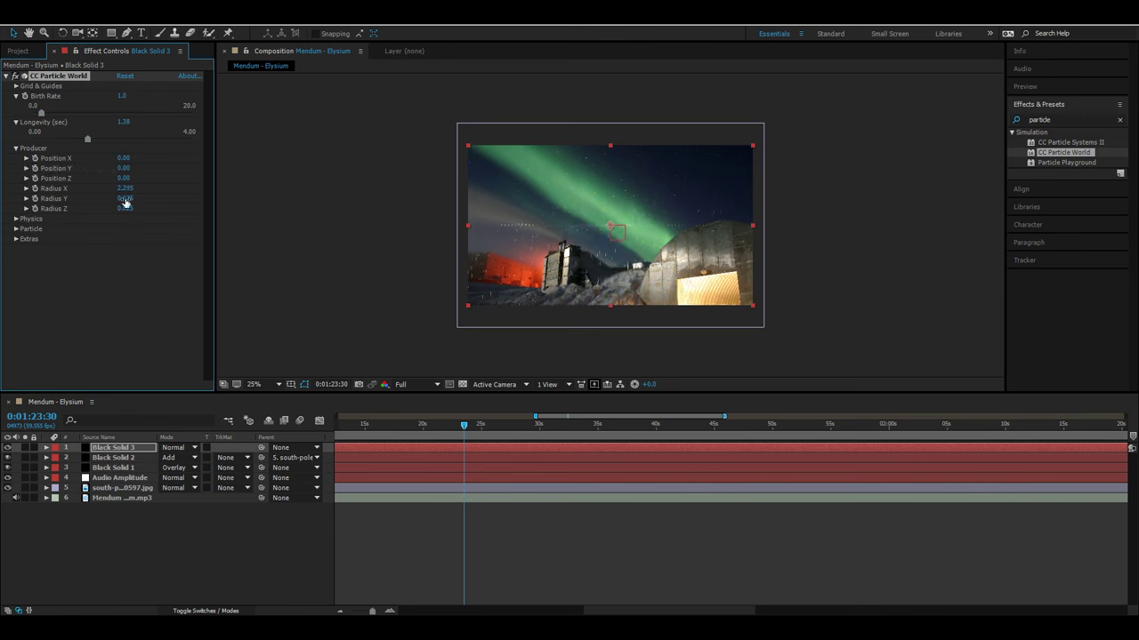
Step: Set Black Solid 3's CC Particle World animation to Fire, longevity to 0.68 and gravity to 0.660
click(159, 228)
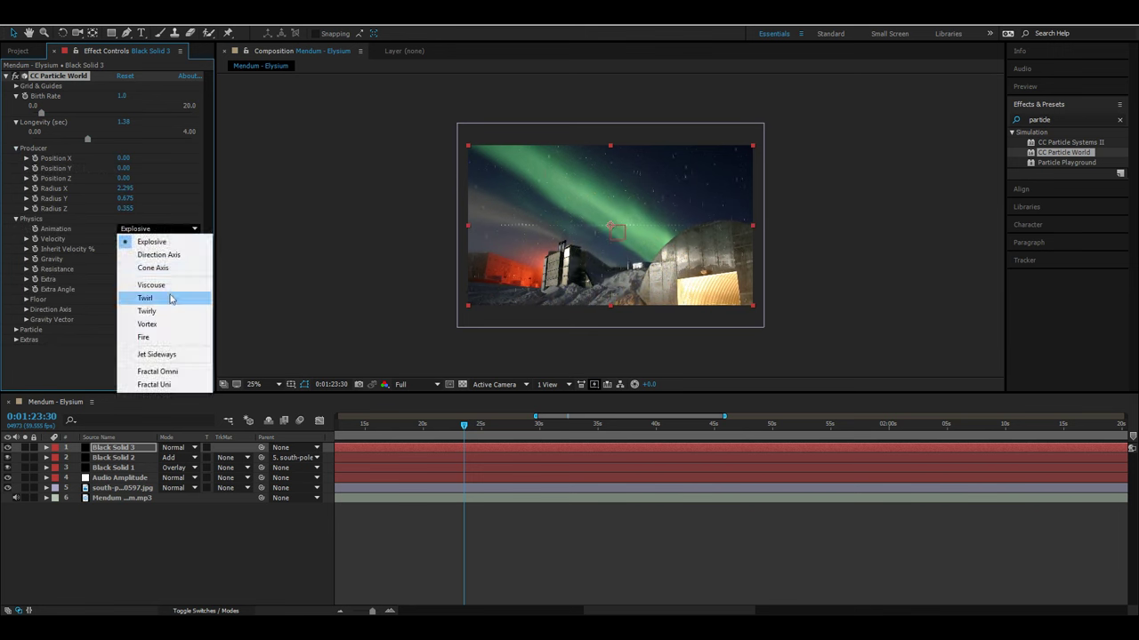
click(143, 338)
drag(87, 139, 58, 139)
drag(117, 259, 137, 273)
Step: Set the particles' birth color to cyan and adjust their death color in CC Particle World on Black Solid 3
click(16, 330)
scroll(107, 293, down, 3)
click(123, 335)
click(277, 32)
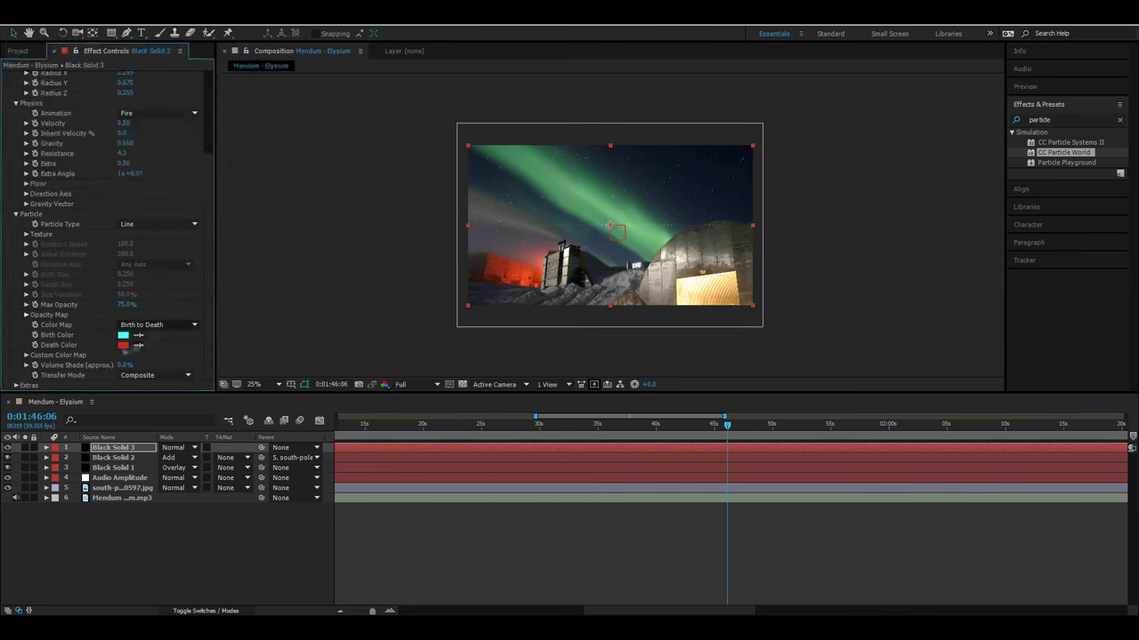
click(123, 345)
click(123, 335)
click(277, 33)
click(123, 345)
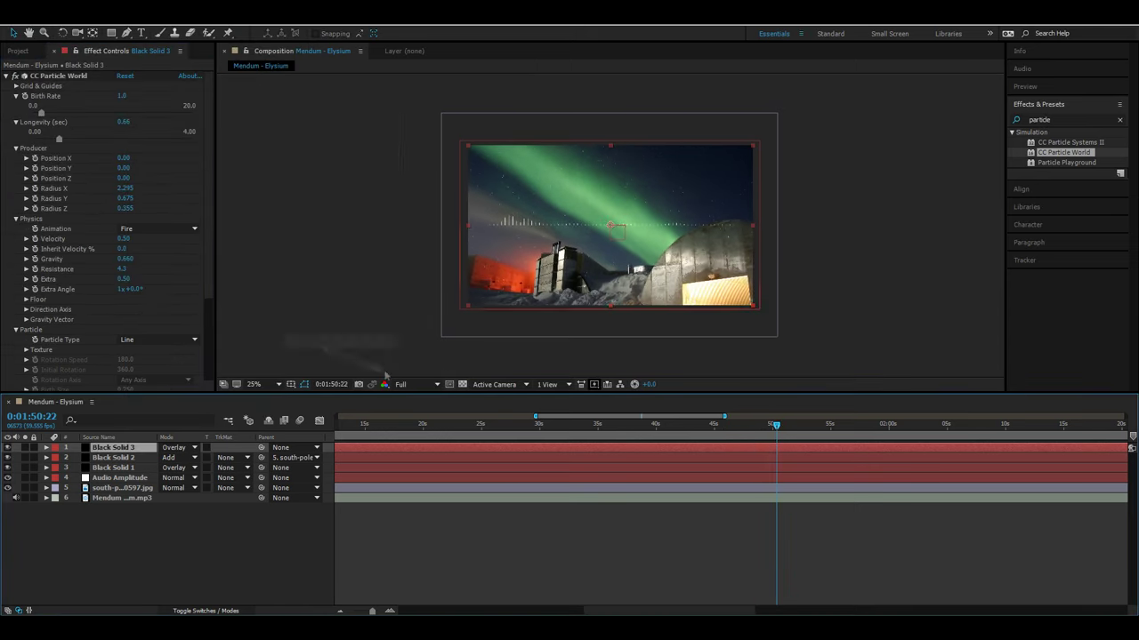